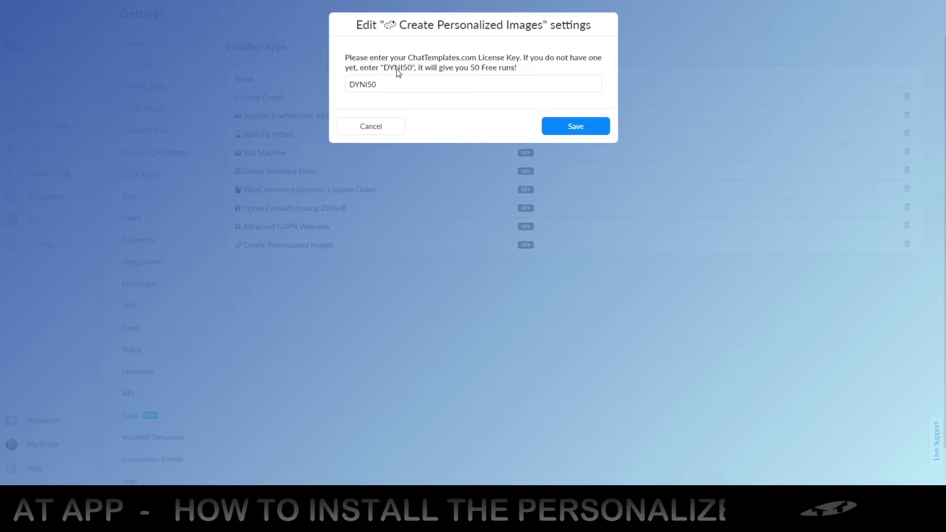
double_click(396, 68)
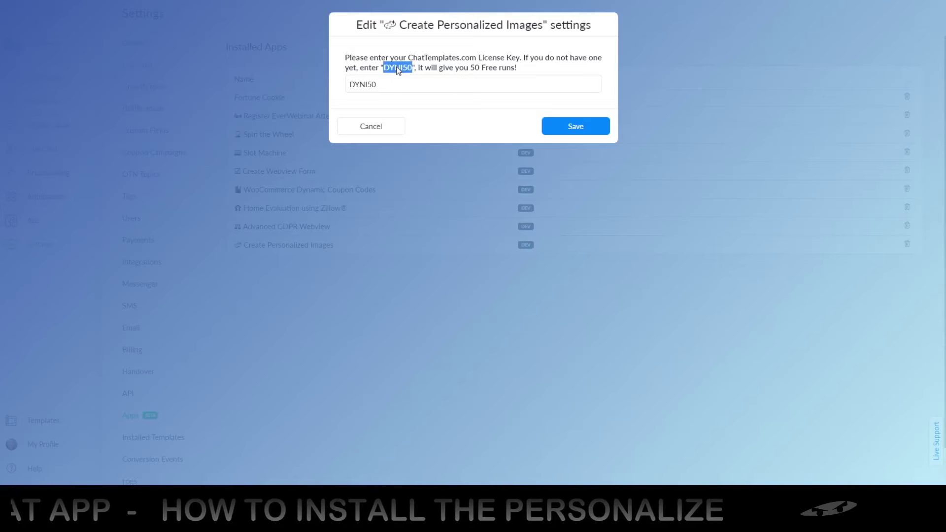
left_click(374, 85)
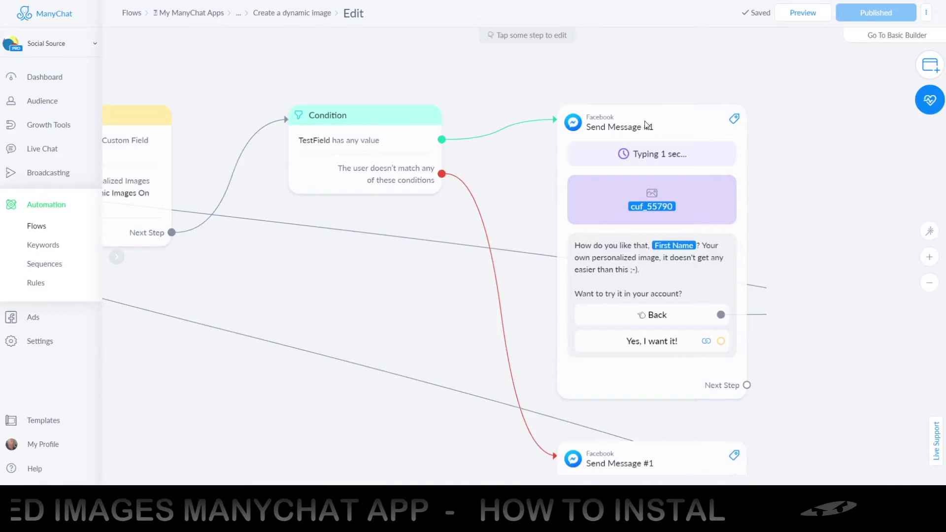
Zoom and pan the canvas to show the flow's first-name greeting and Actions steps.
scroll(534, 123, "down", 2)
scroll(534, 123, "down", 3)
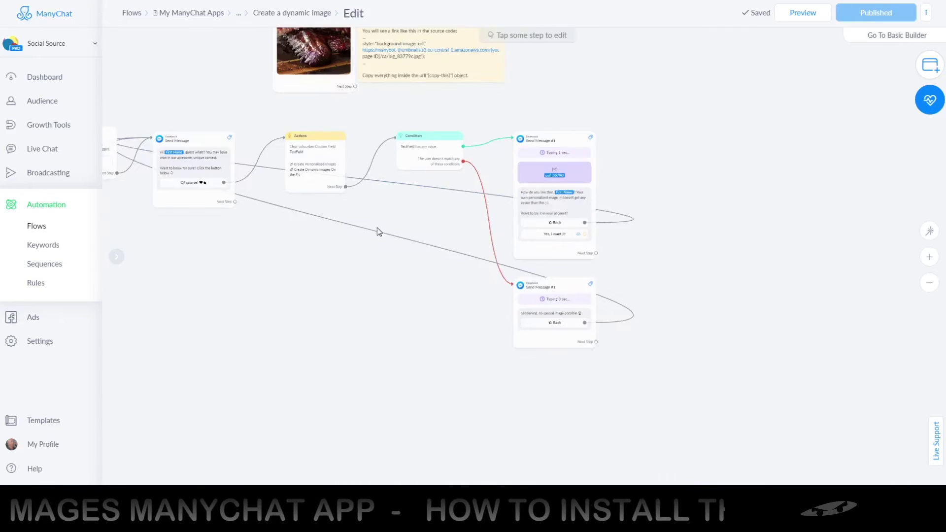
left_click_drag(327, 255, 455, 281)
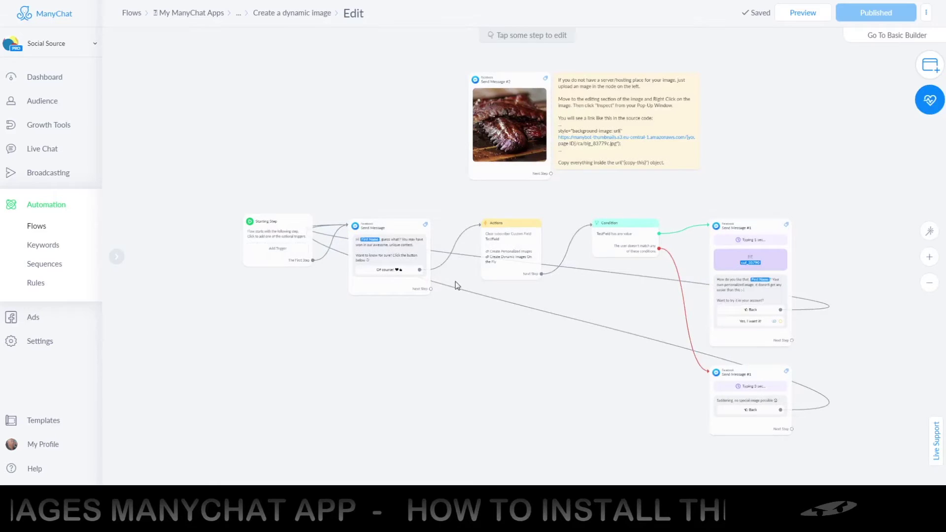
scroll(500, 321, "right", 1)
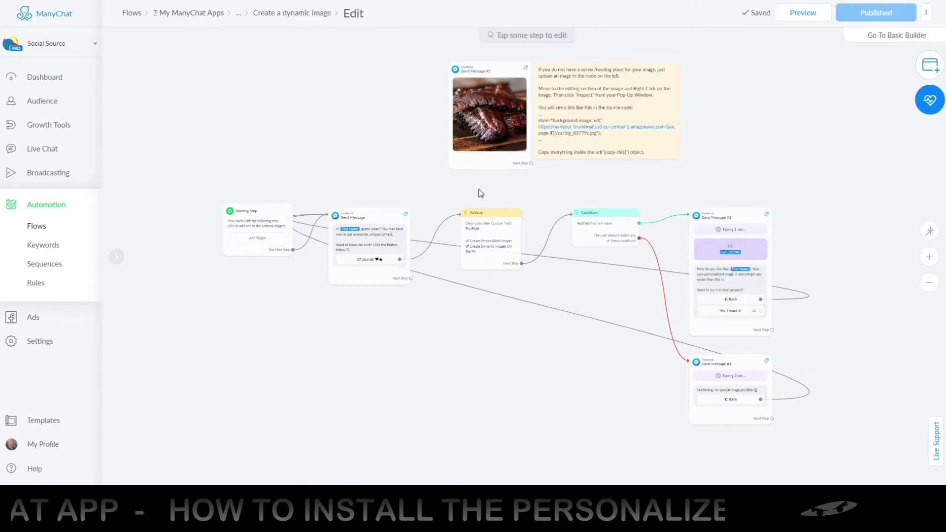
scroll(602, 126, "up", 5)
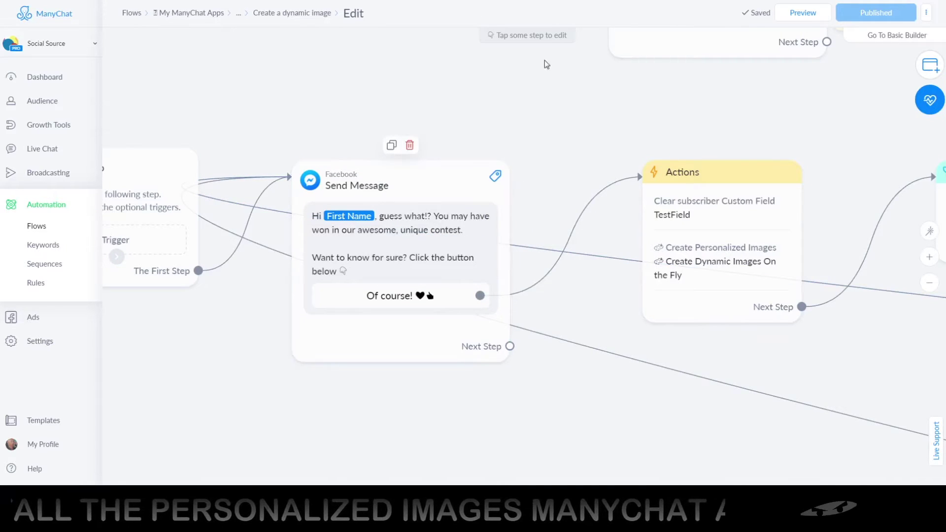
Rename the greeting message step to 'Start flow'.
left_click(369, 190)
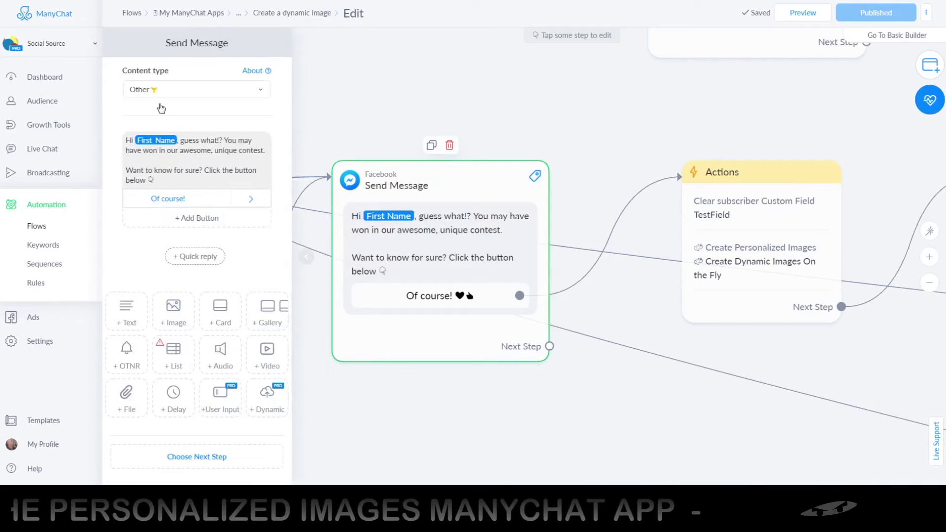
left_click(185, 49)
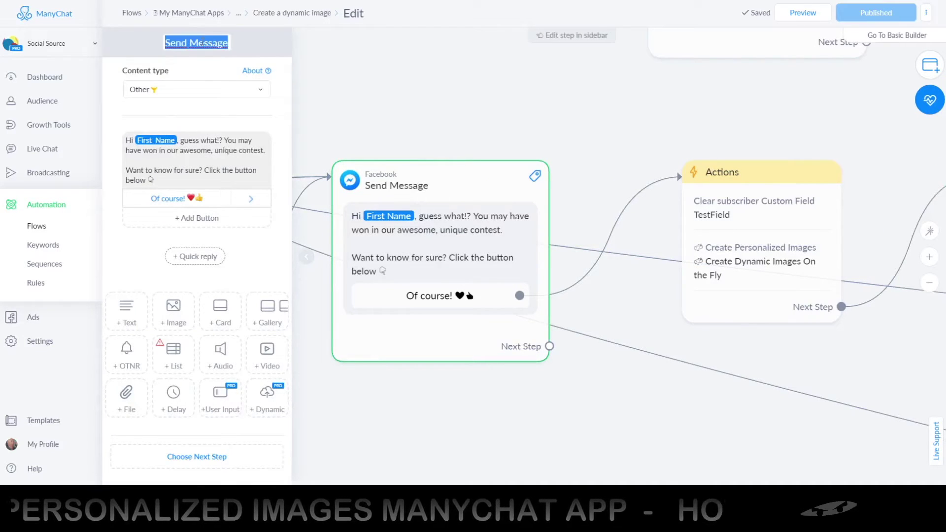
type("sTART")
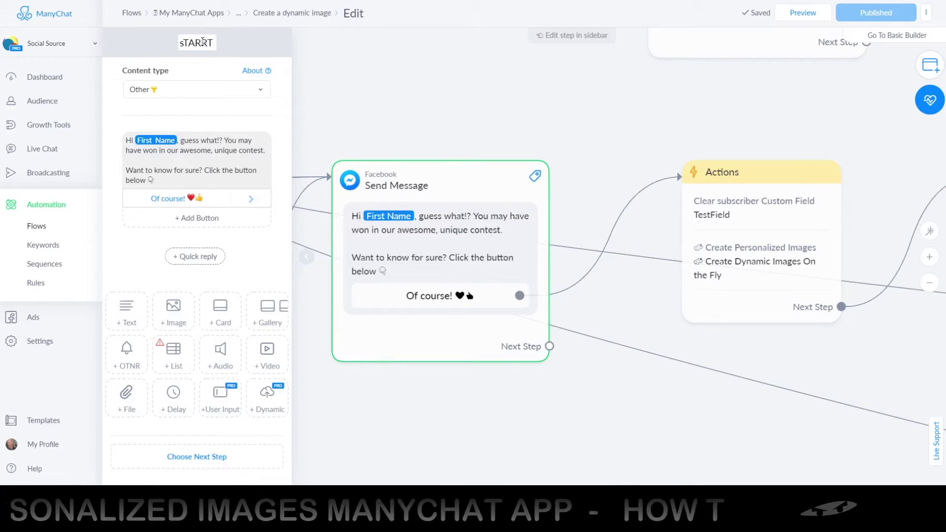
key("BackSpace")
key("BackSpace")
key("BackSpace")
key("BackSpace")
key("BackSpace")
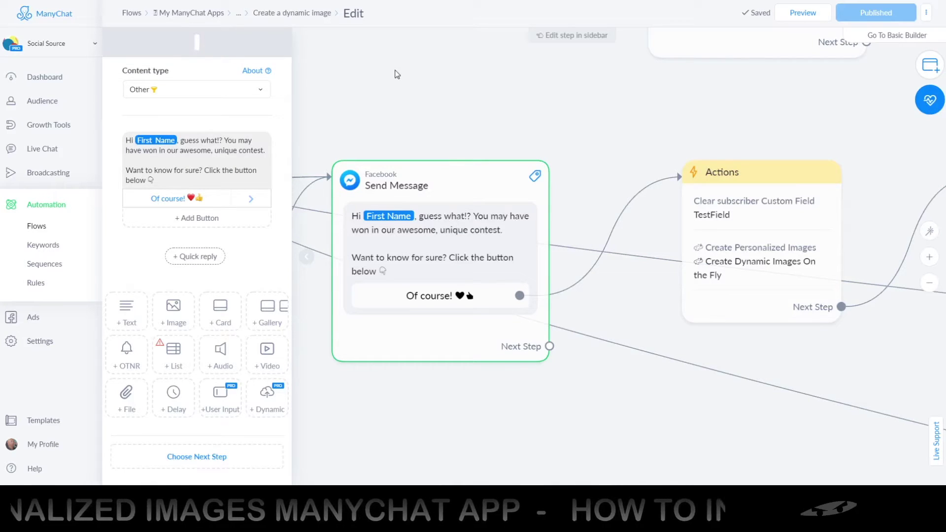
type("S")
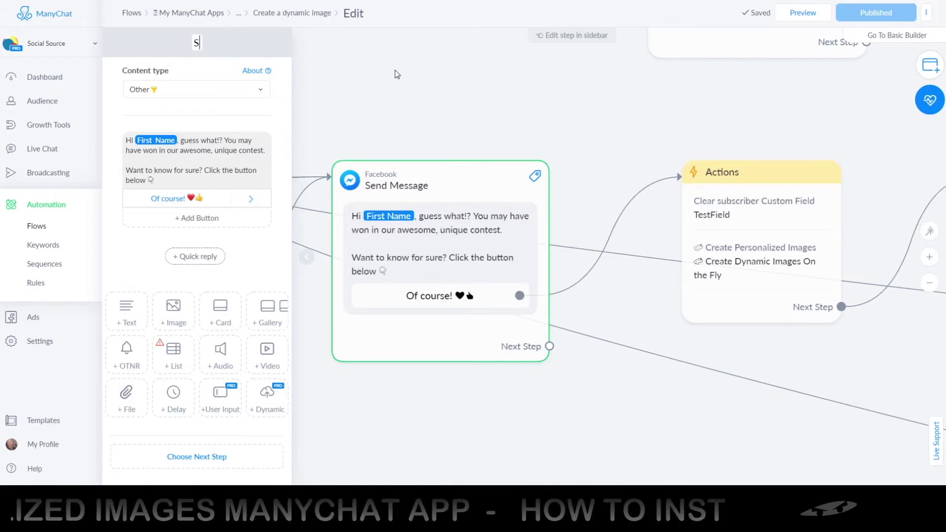
type("tart")
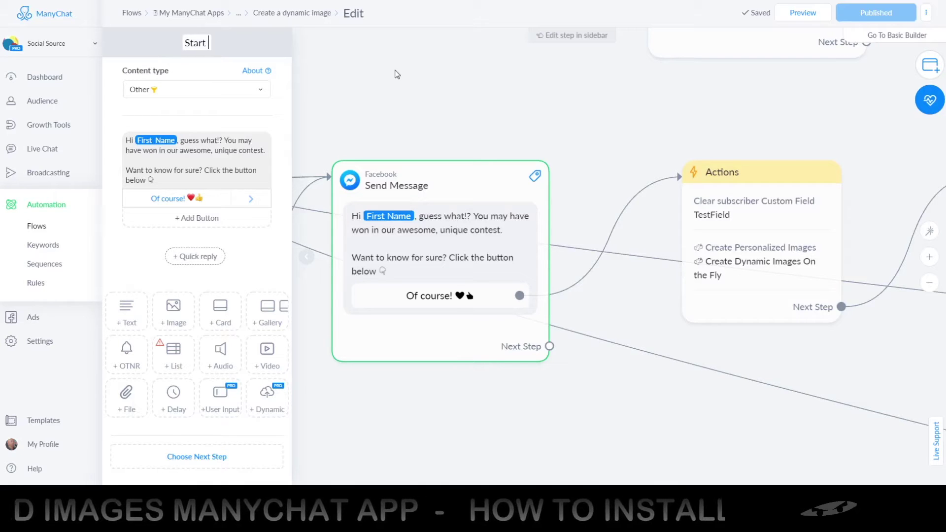
type(" flow")
key("Return")
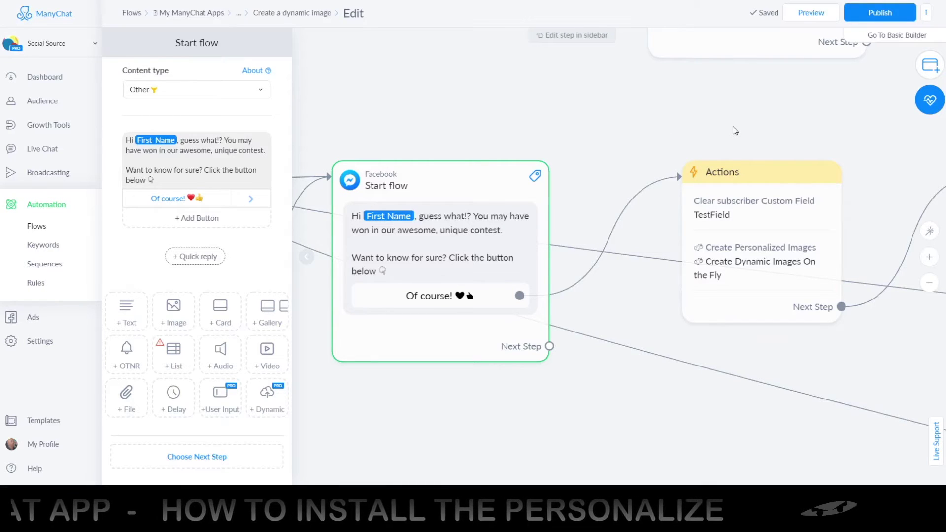
Select the Actions node to show its Clear TestField and Create Dynamic Images actions.
scroll(725, 126, "right", 5)
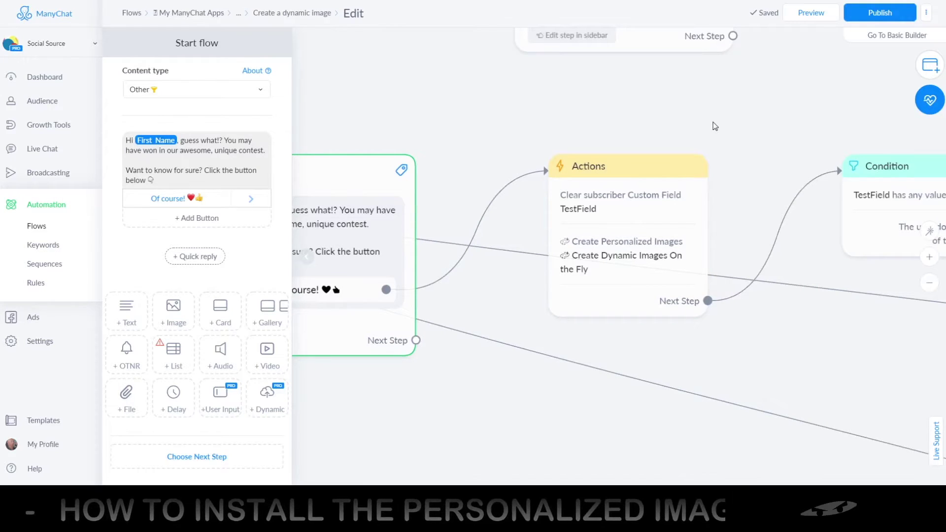
left_click(617, 217)
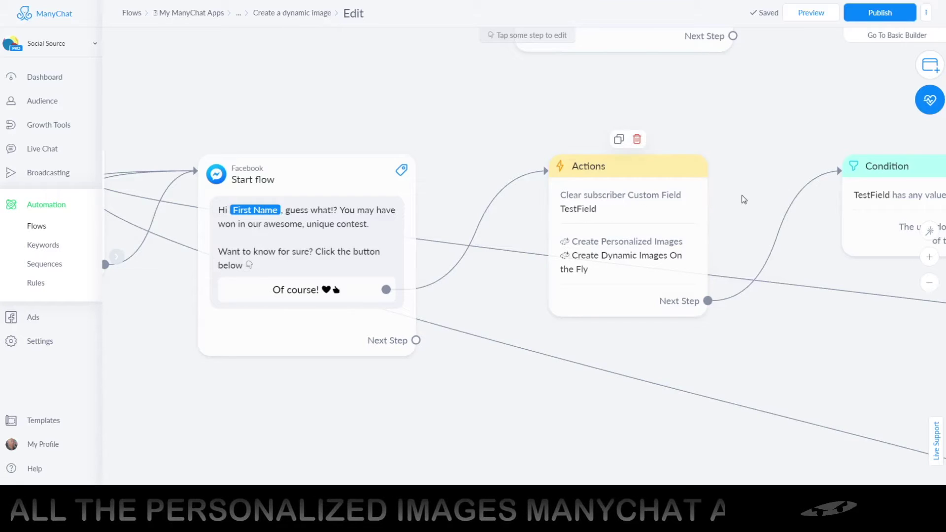
scroll(743, 198, "right", 3)
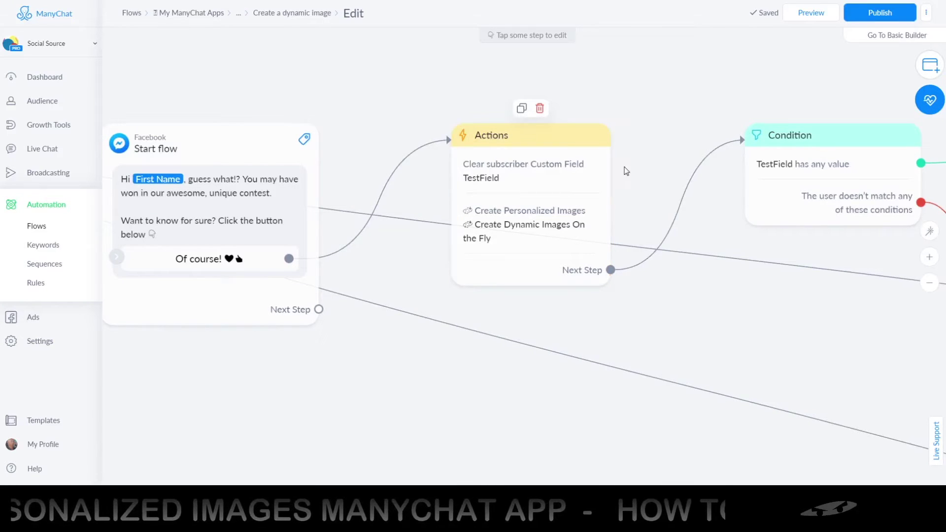
scroll(635, 172, "right", 2)
scroll(636, 173, "up", 2)
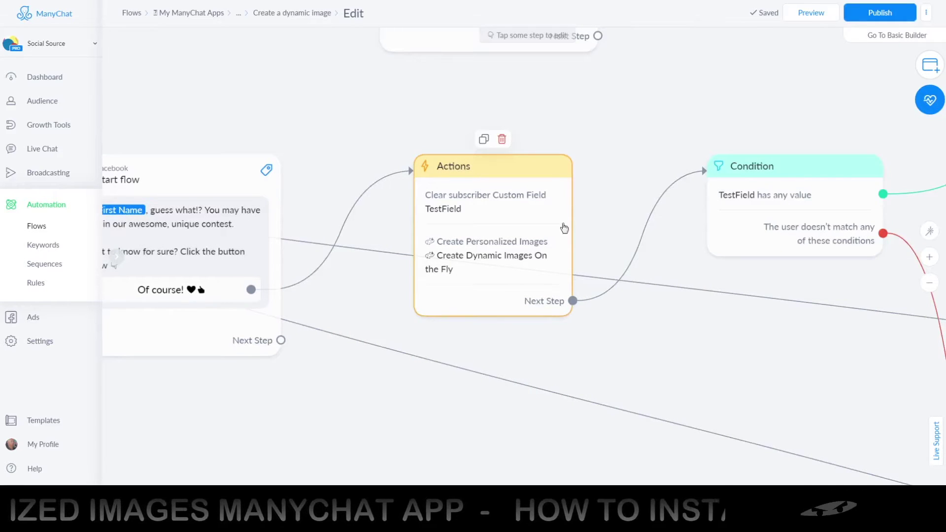
left_click(484, 294)
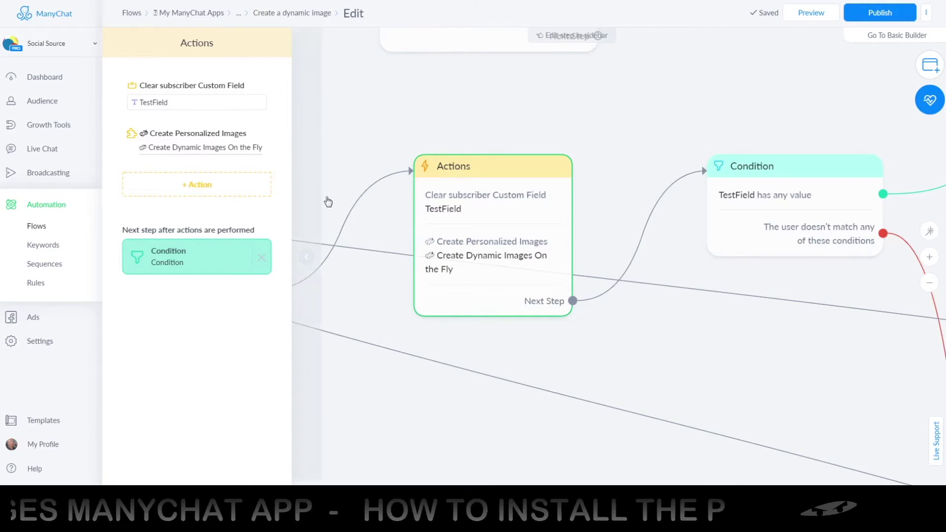
Add another Create Personalized Images action to the Actions step and bring up its action choices.
left_click(928, 73)
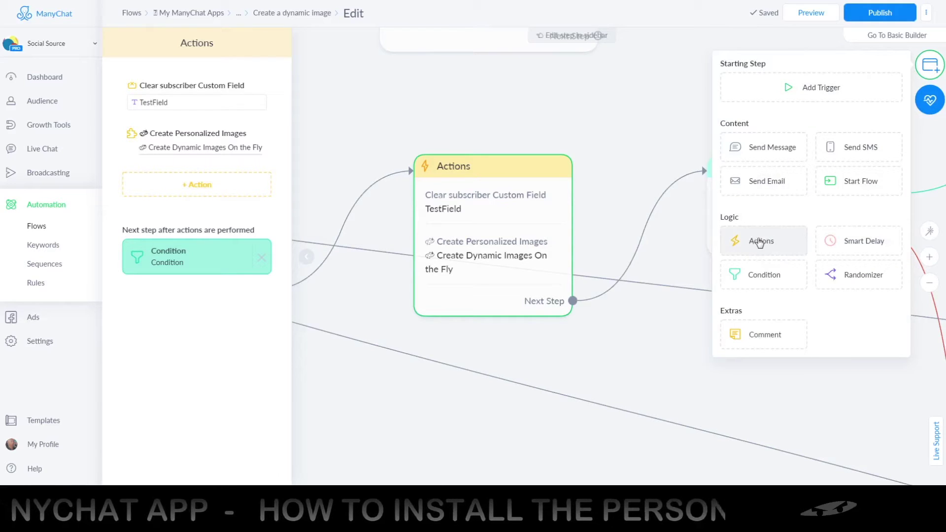
left_click(649, 146)
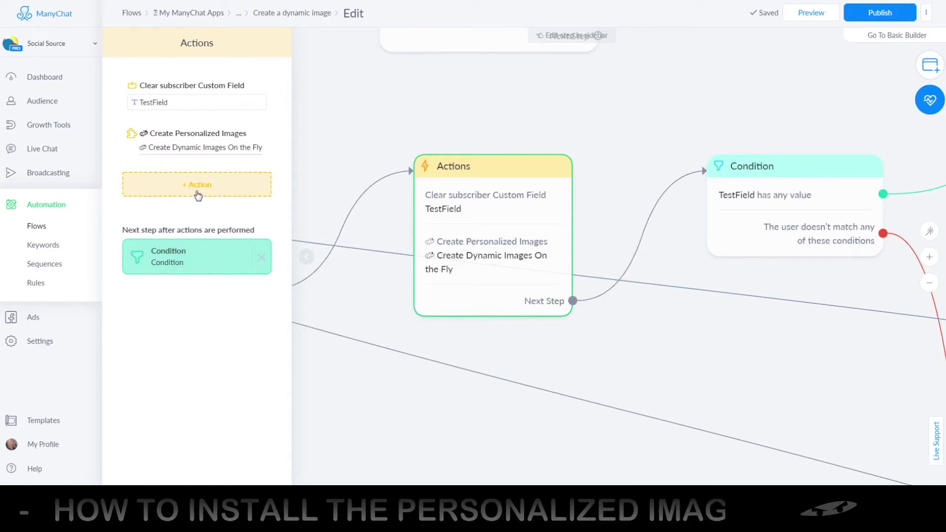
left_click(196, 192)
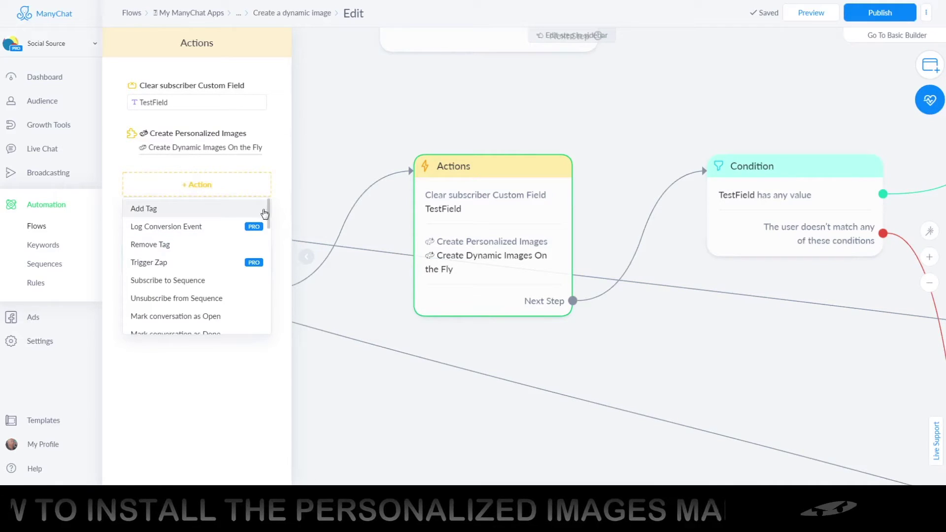
scroll(268, 228, "down", 1)
scroll(269, 228, "down", 10)
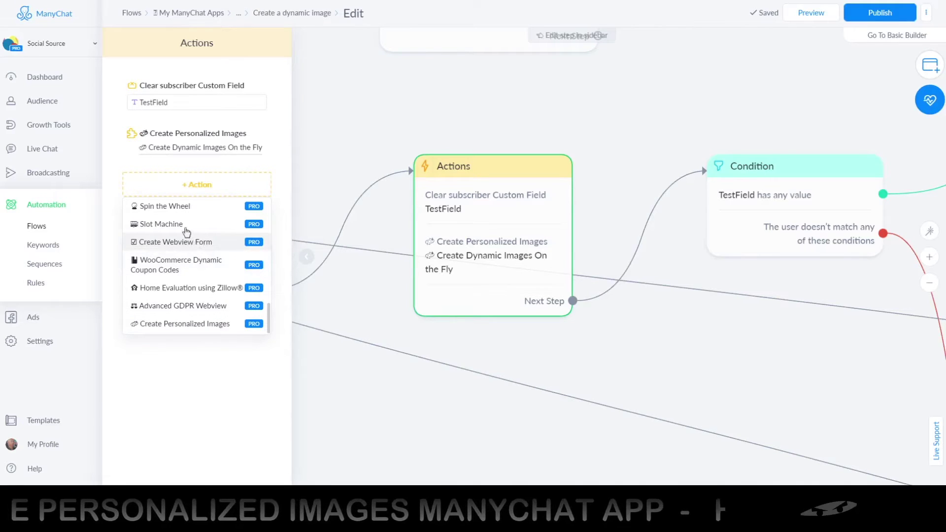
scroll(196, 214, "up", 3)
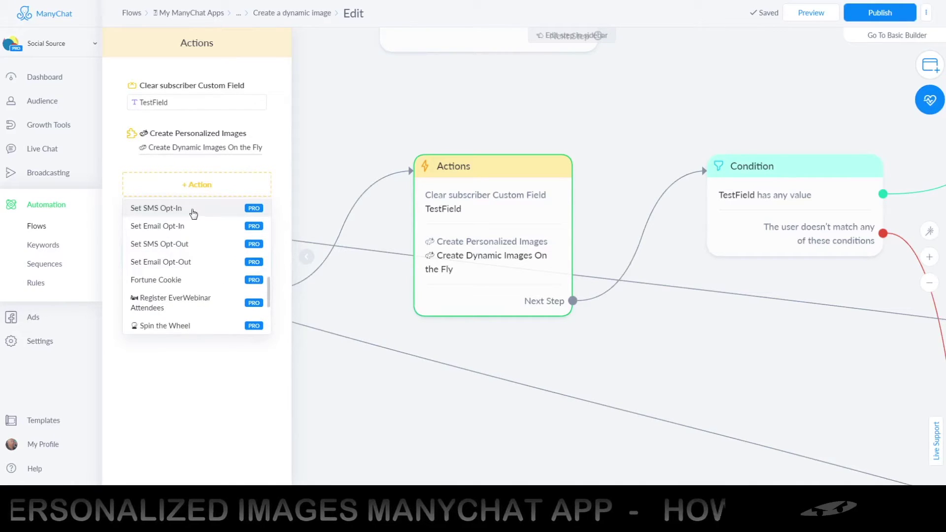
scroll(220, 276, "down", 3)
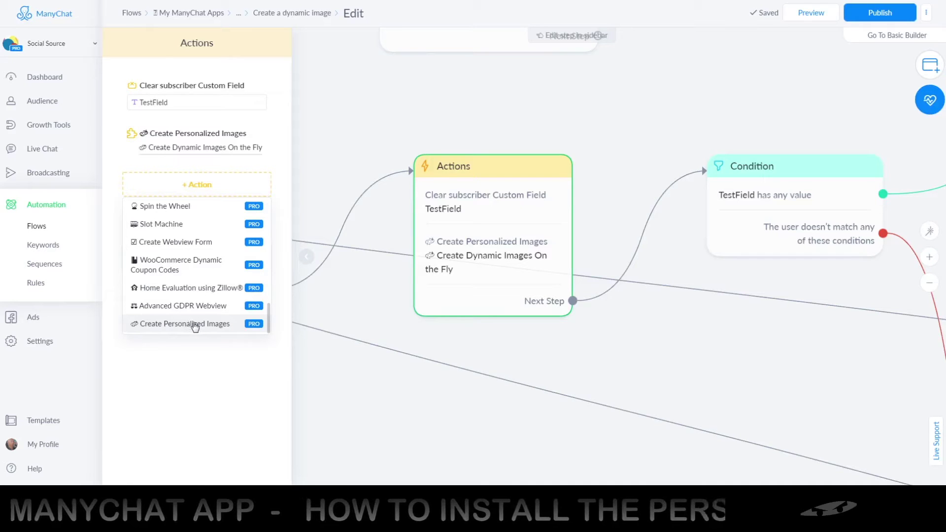
scroll(244, 207, "up", 3)
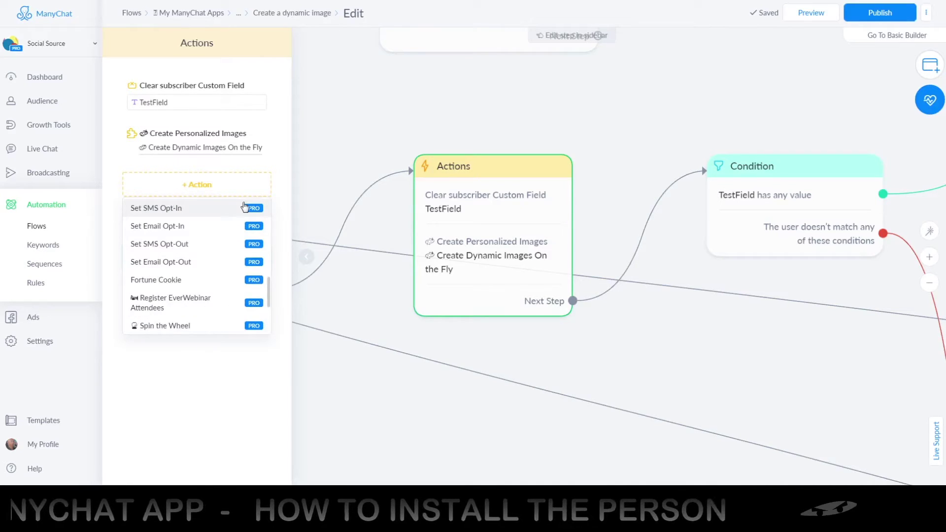
scroll(244, 207, "up", 3)
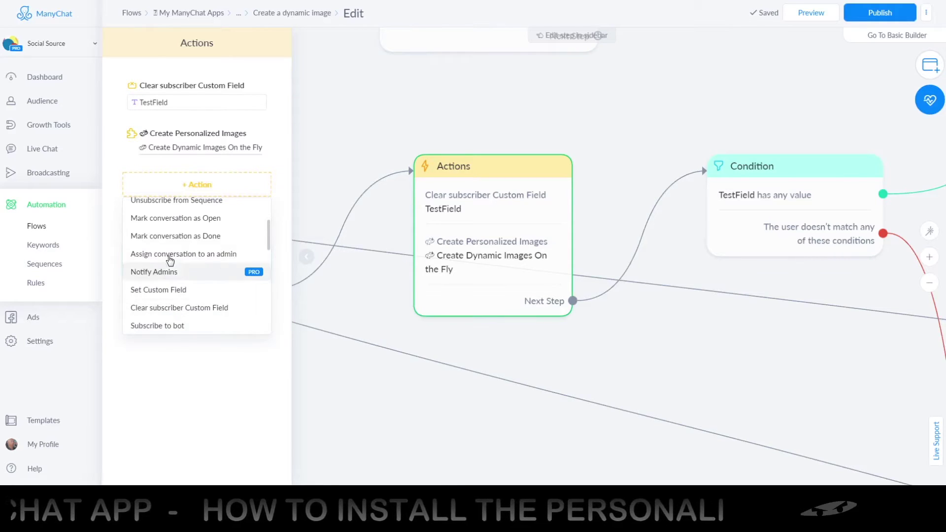
scroll(170, 260, "down", 6)
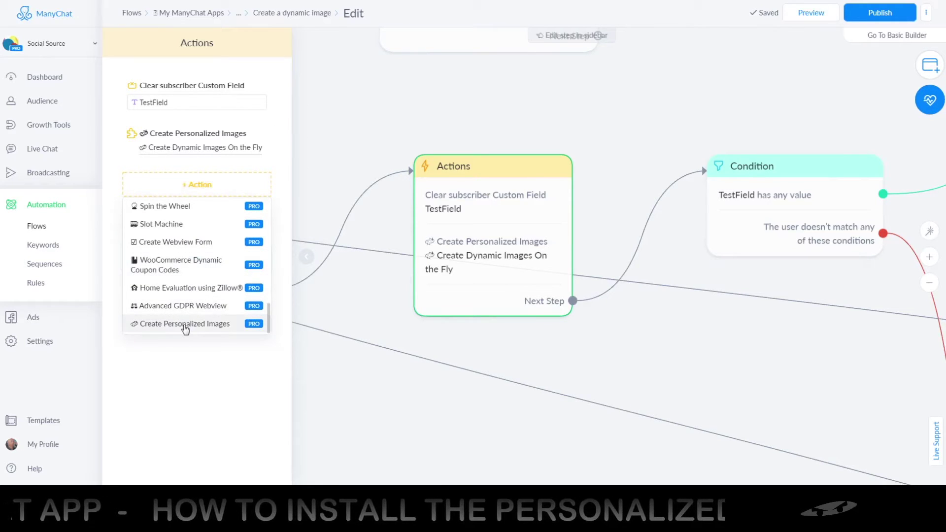
left_click(185, 326)
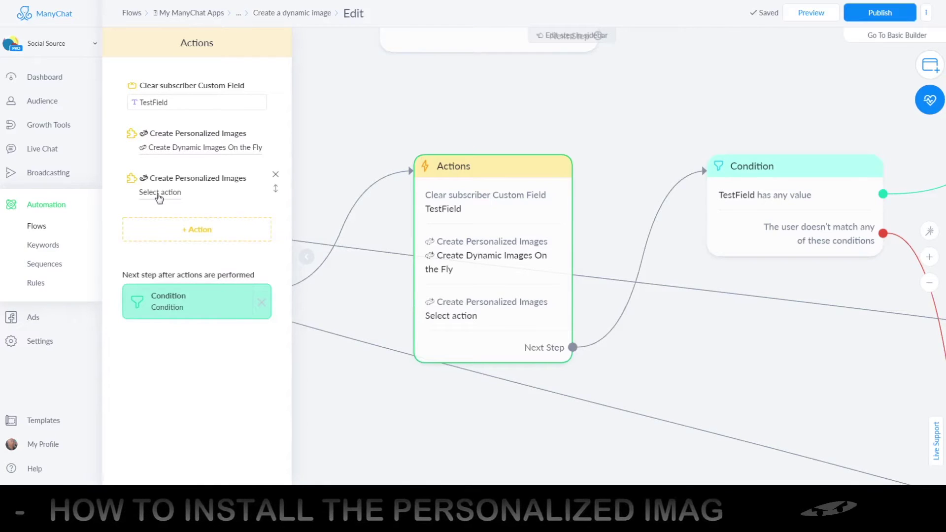
left_click(159, 193)
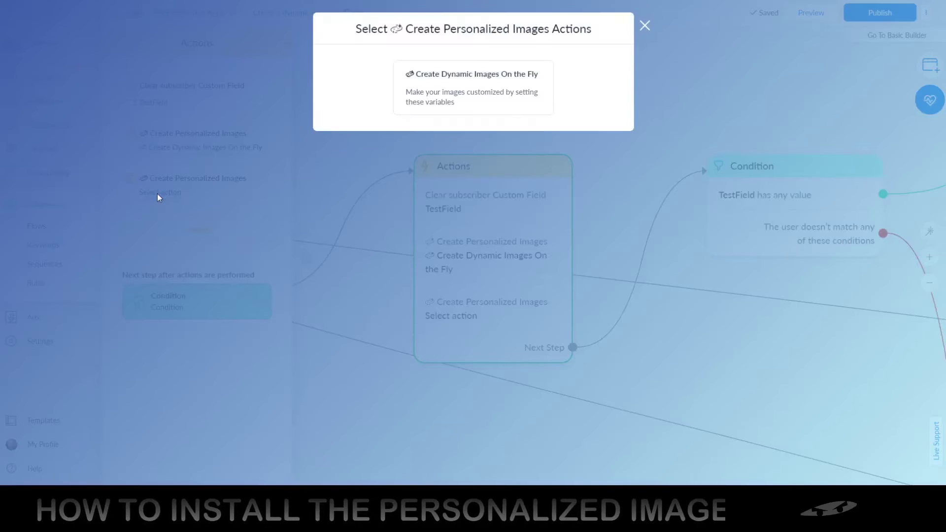
left_click(428, 100)
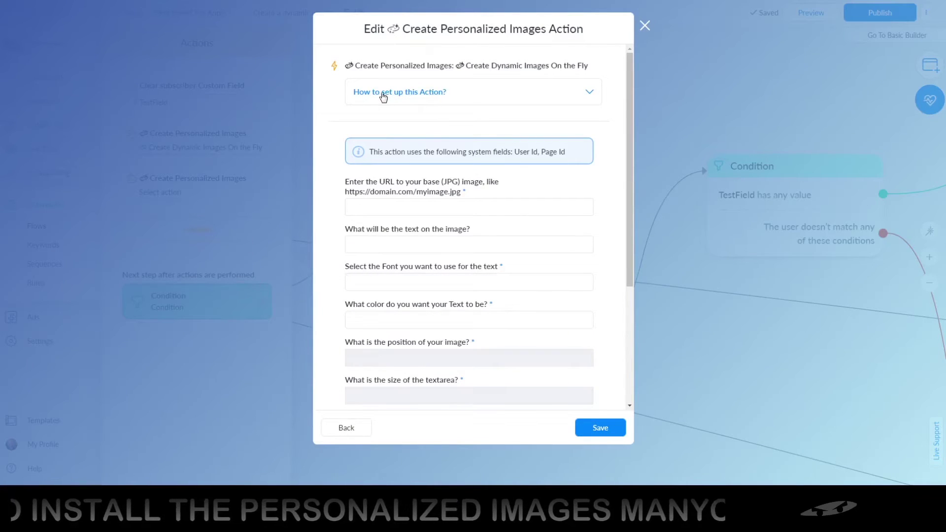
scroll(325, 176, "down", 5)
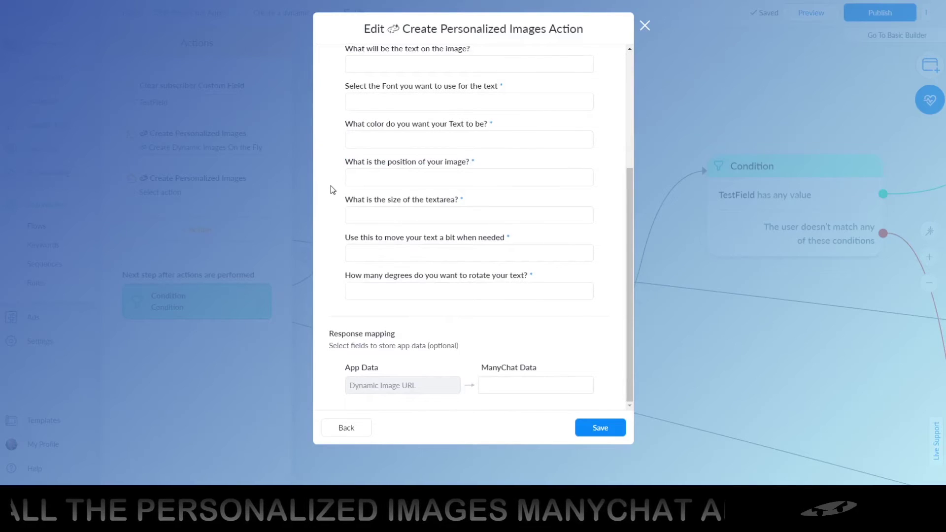
scroll(330, 185, "up", 4)
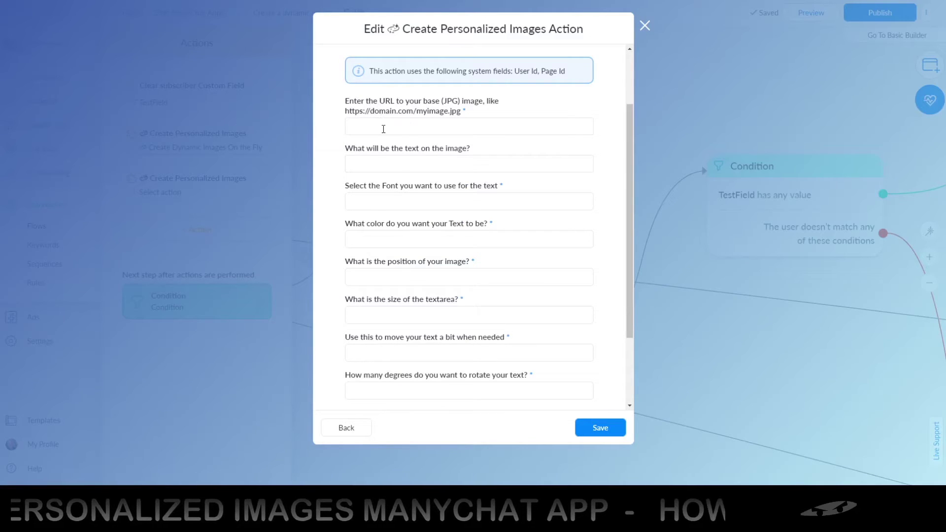
left_click(383, 127)
left_click(331, 129)
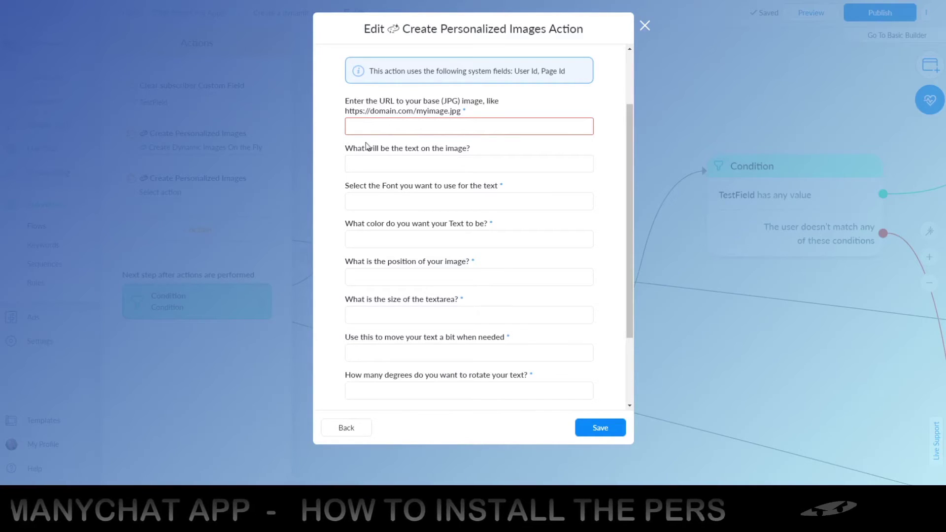
Put the subscriber's Full Name on the image in Signature font, coloured White.
left_click(367, 163)
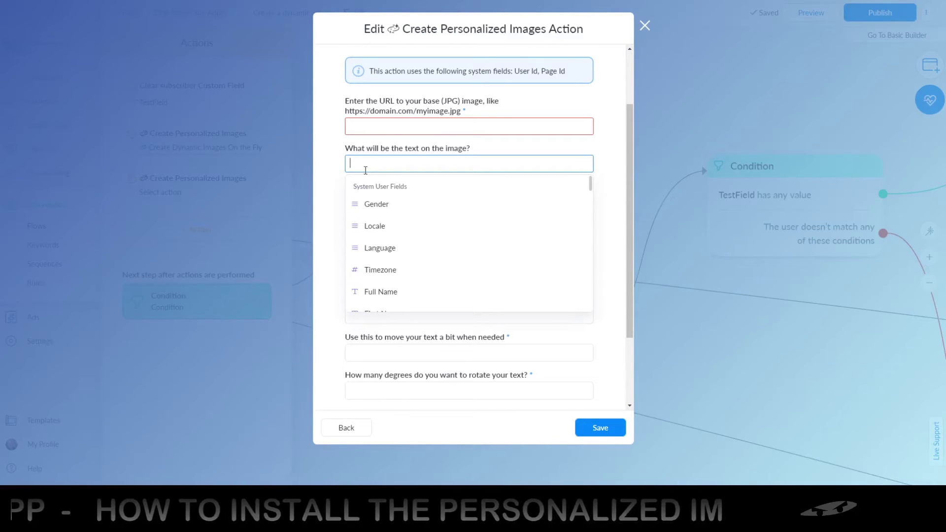
left_click(382, 293)
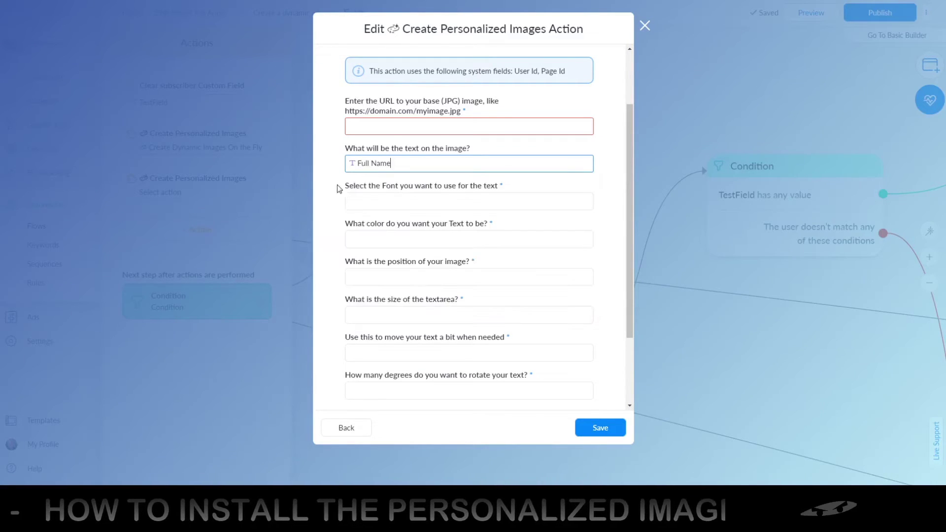
left_click(368, 202)
scroll(376, 288, "down", 1)
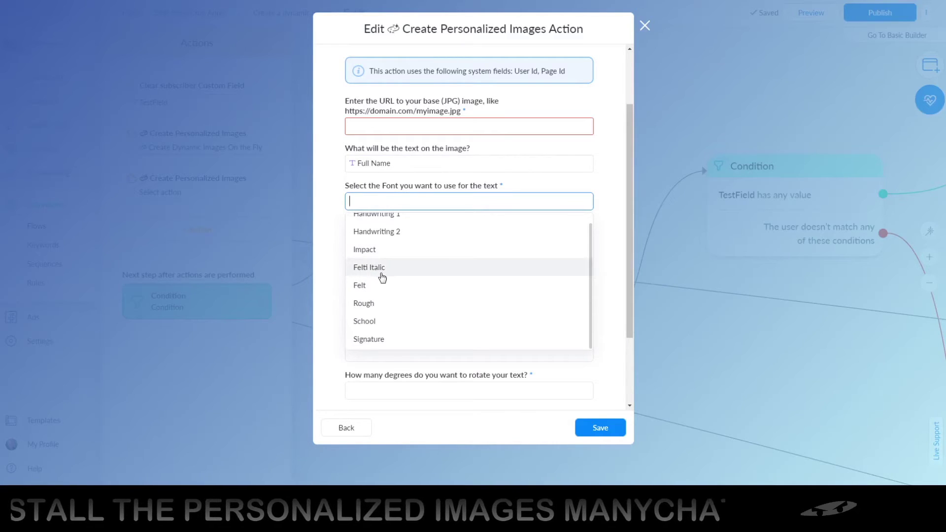
left_click(373, 339)
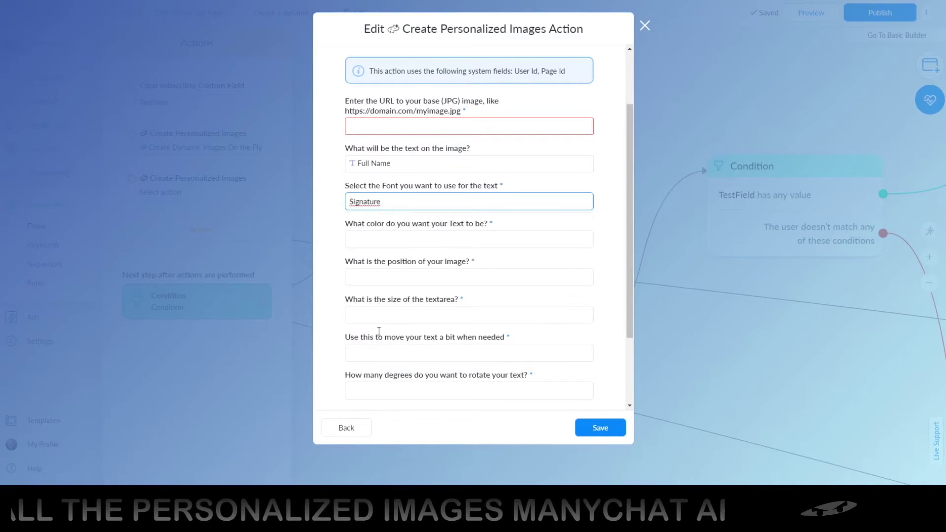
left_click(354, 238)
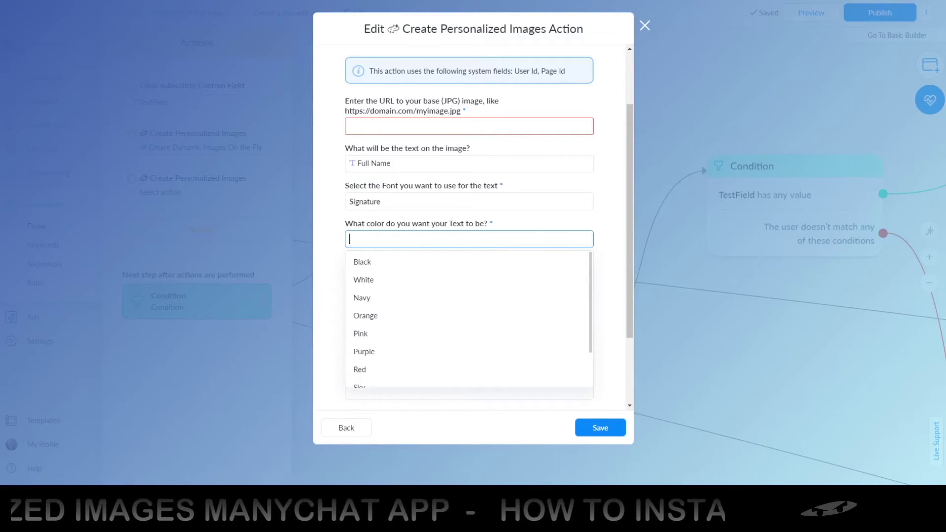
key("Escape")
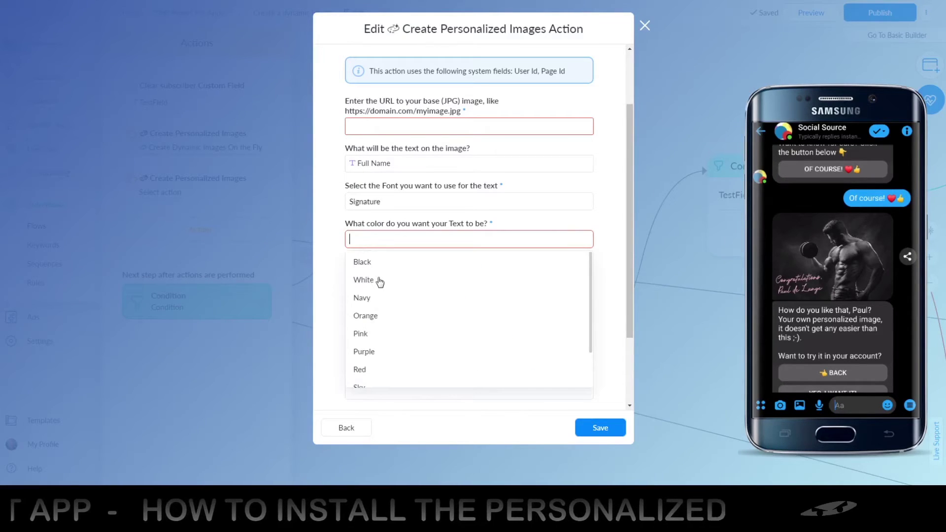
left_click(379, 279)
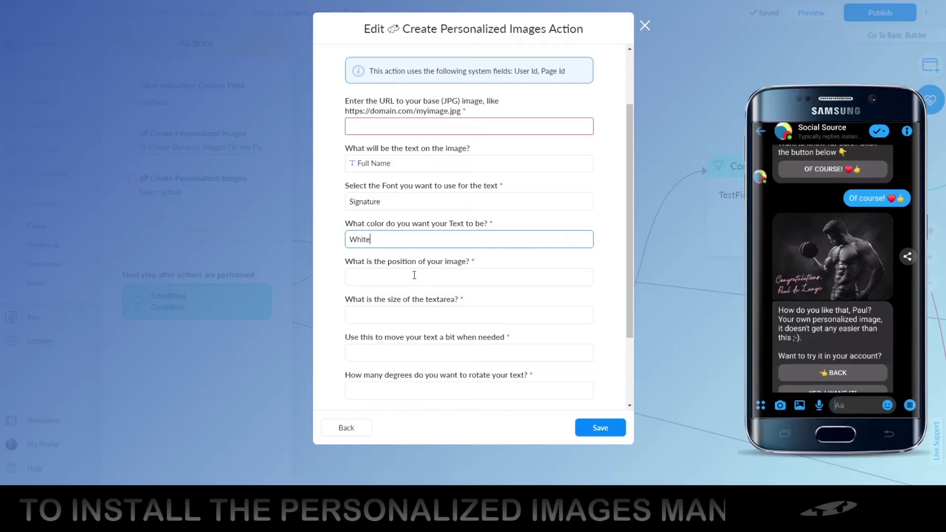
Place the text Bottom Left at 300x300 size, offset 20px Up and 20px Right.
left_click(388, 275)
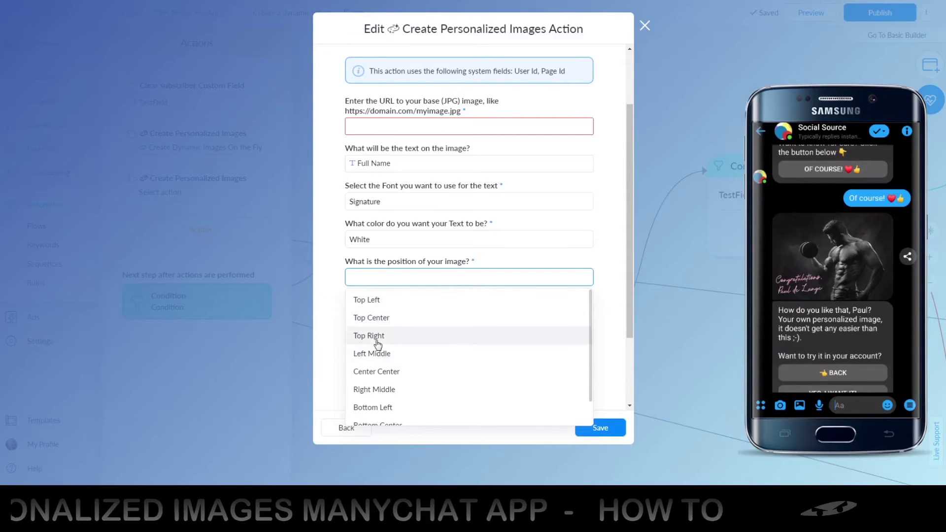
scroll(381, 361, "down", 1)
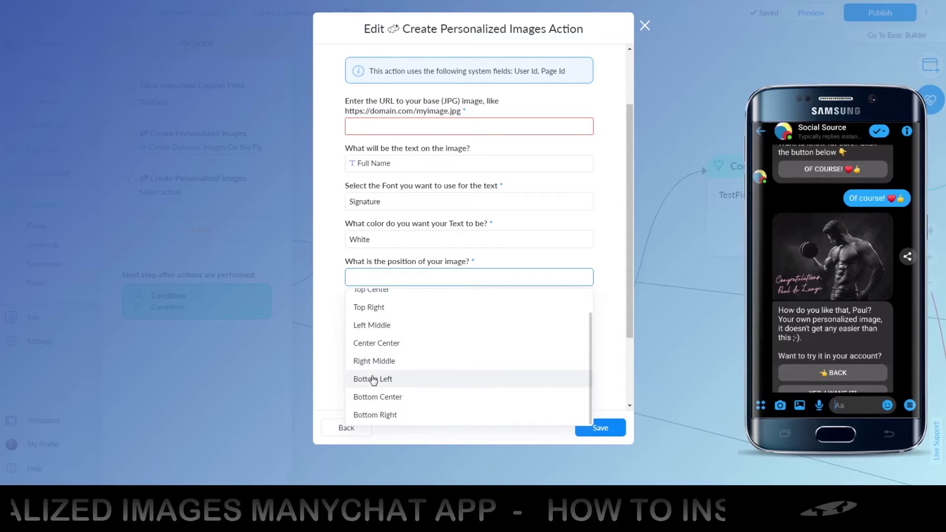
left_click(375, 379)
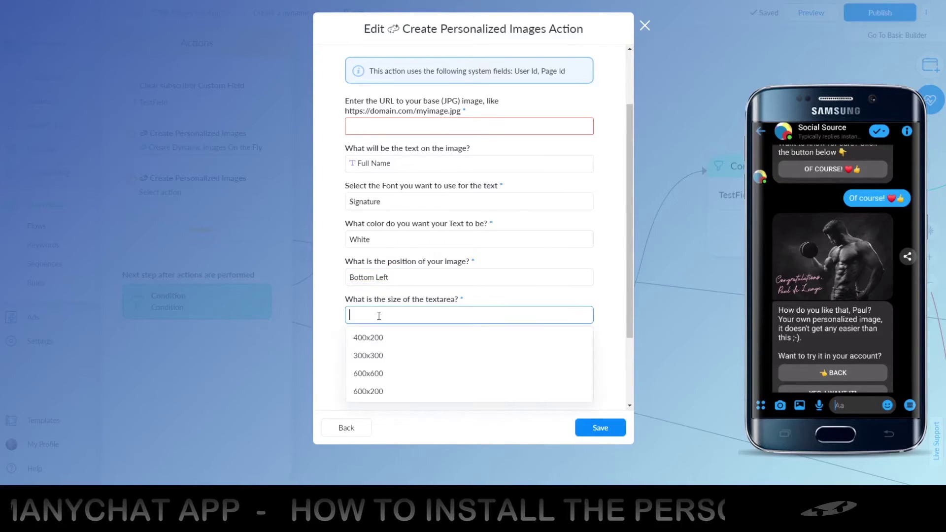
left_click(365, 374)
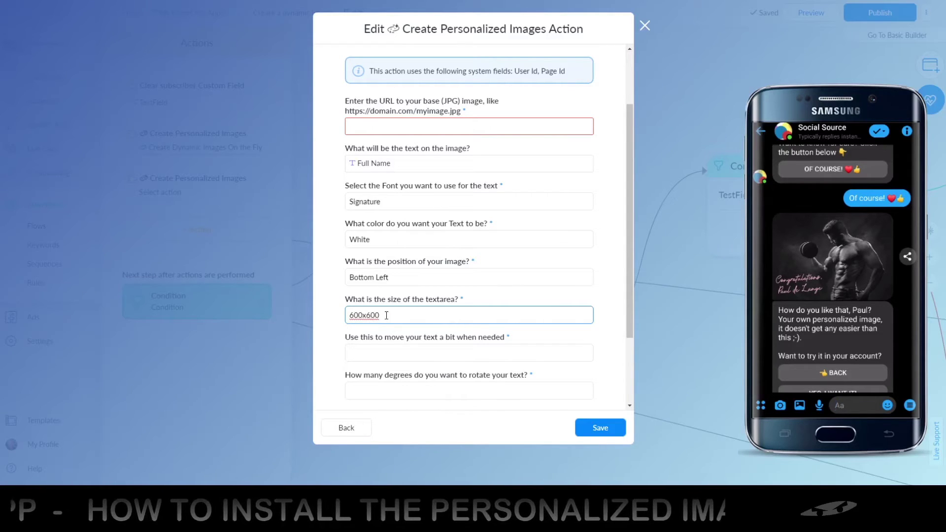
left_click_drag(388, 315, 348, 315)
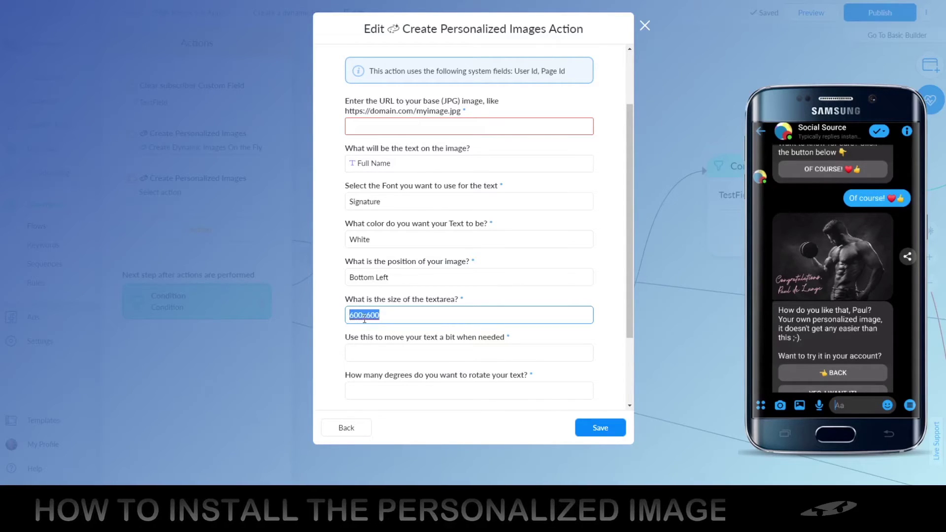
key("BackSpace")
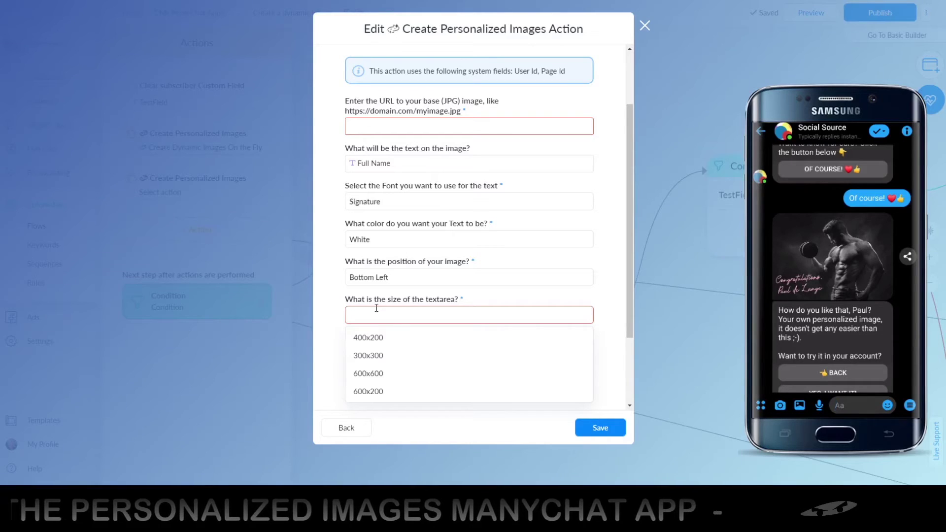
left_click(367, 356)
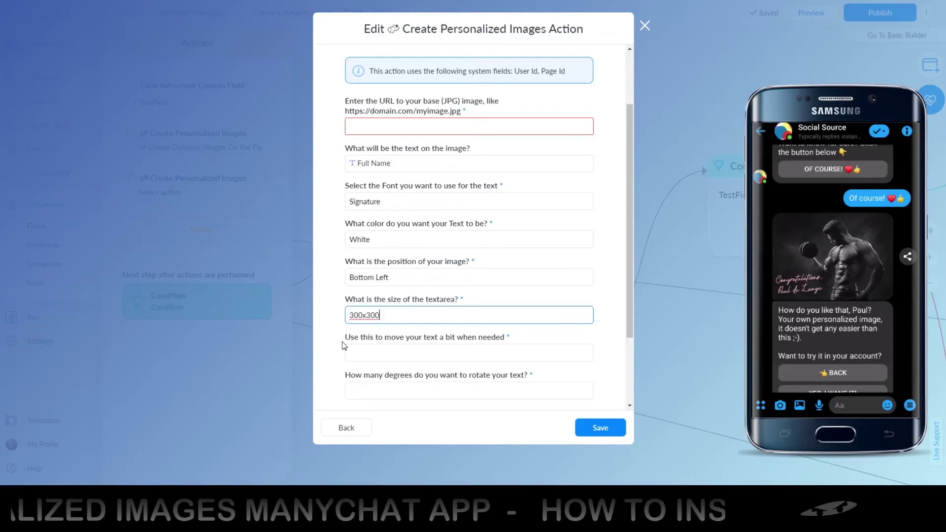
left_click(380, 352)
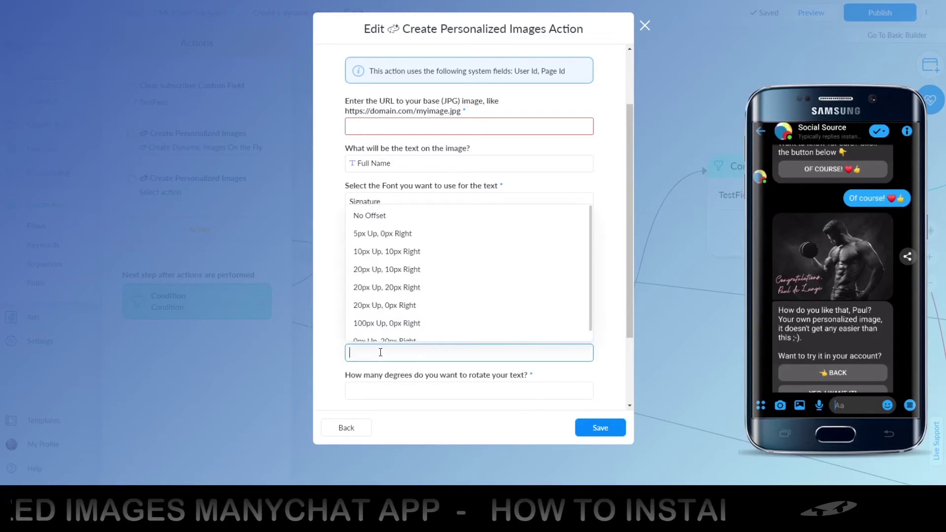
scroll(409, 306, "down", 1)
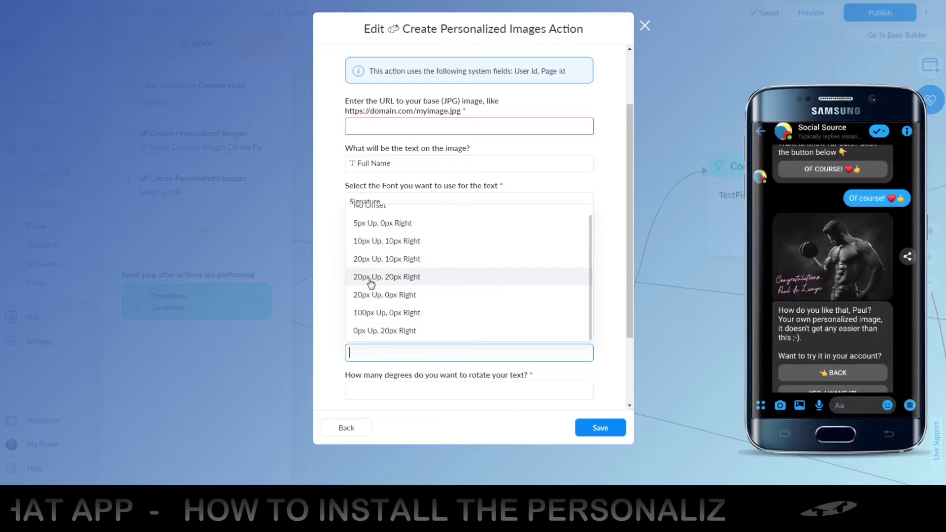
left_click(370, 278)
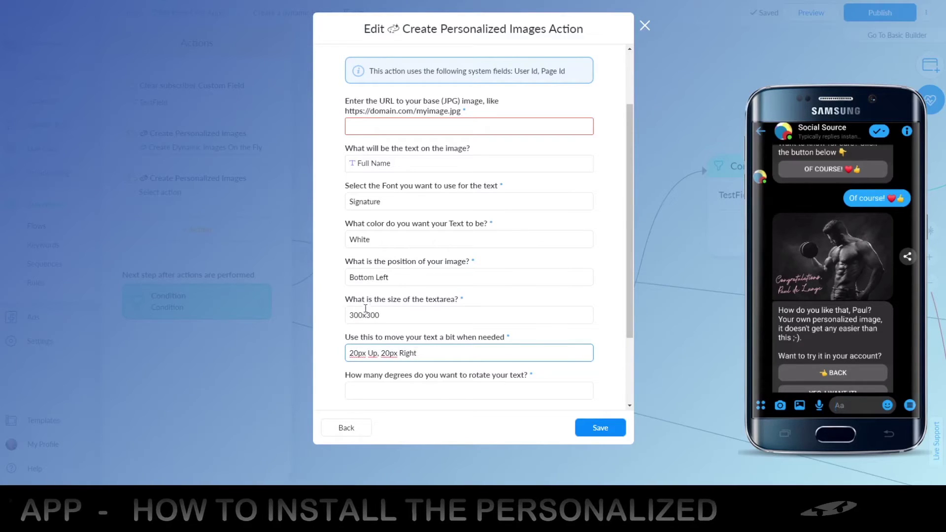
Rotate the image text 5 degrees counter clockwise.
left_click(336, 307)
scroll(335, 306, "down", 2)
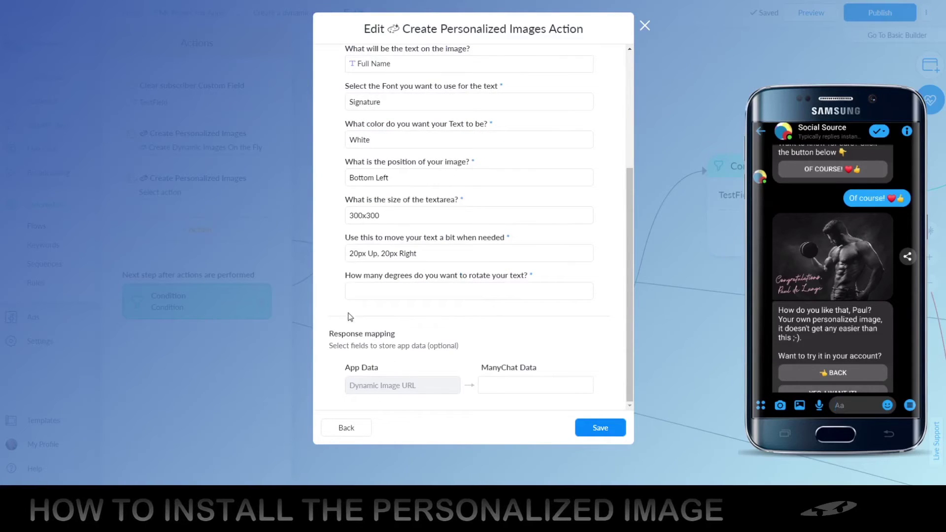
left_click(372, 290)
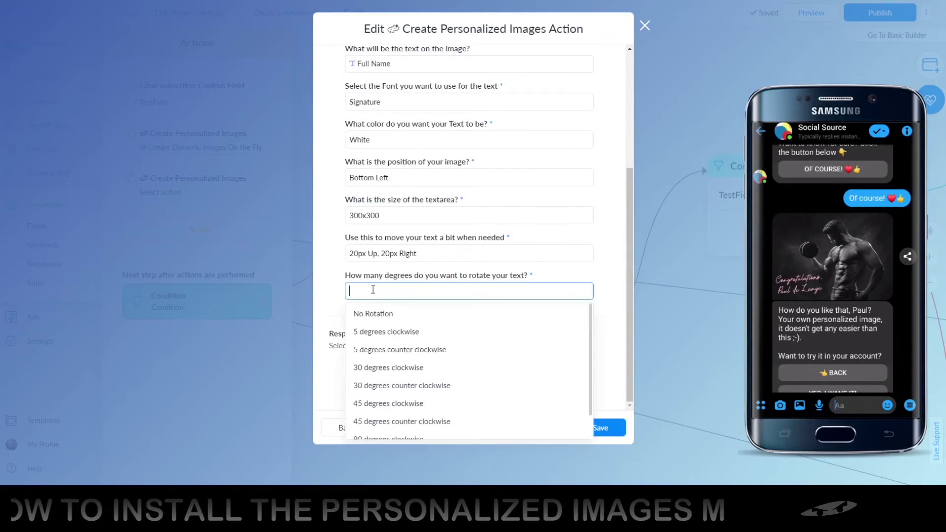
left_click(376, 350)
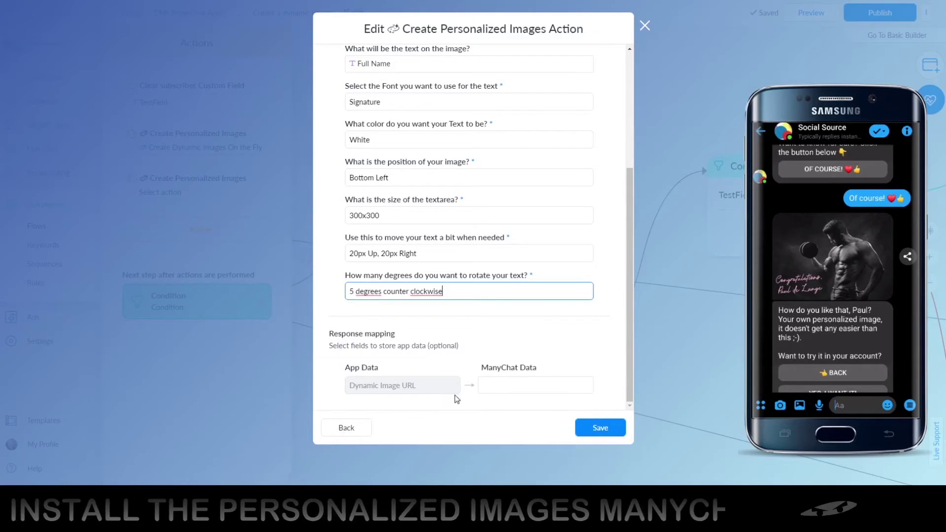
Map the Dynamic Image URL response to TestField.
left_click(513, 385)
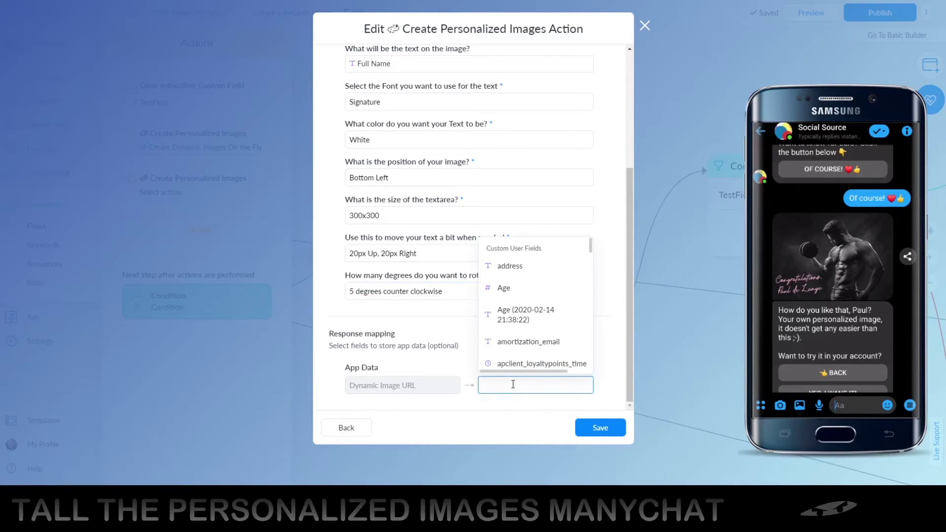
type("Test")
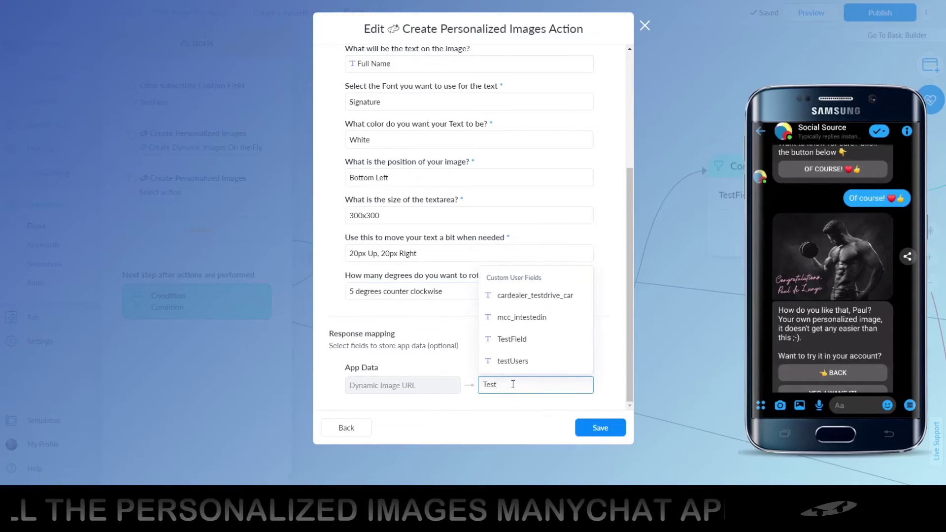
left_click(511, 340)
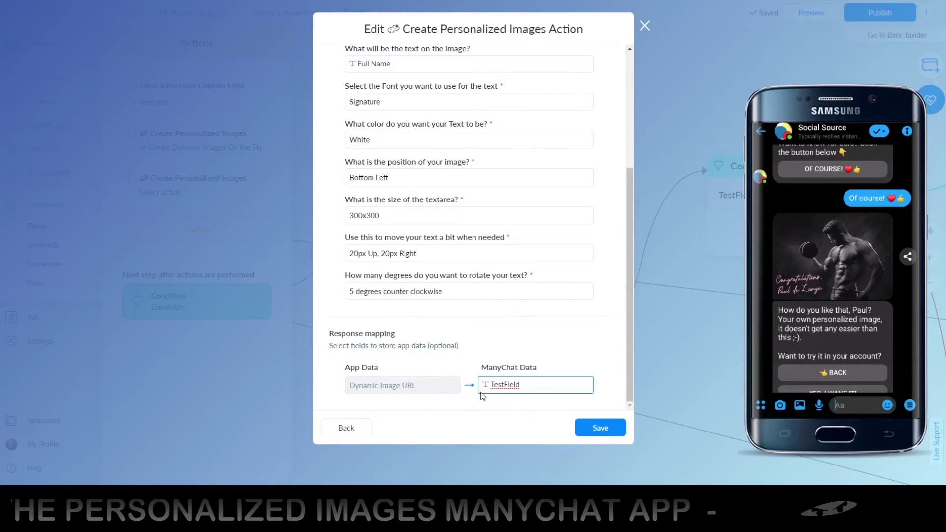
scroll(542, 272, "up", 5)
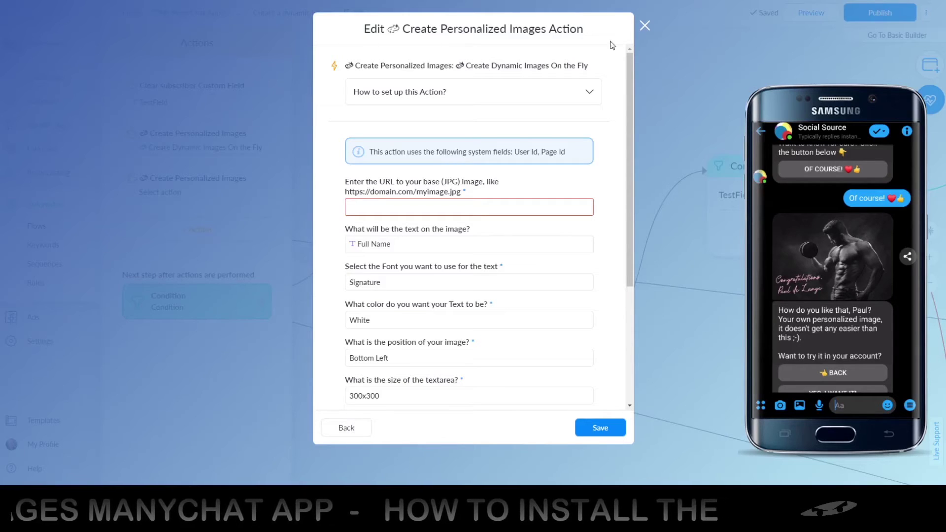
Close the image action editor and rename the Send Message #2 step to 'Sample Image'.
left_click(644, 26)
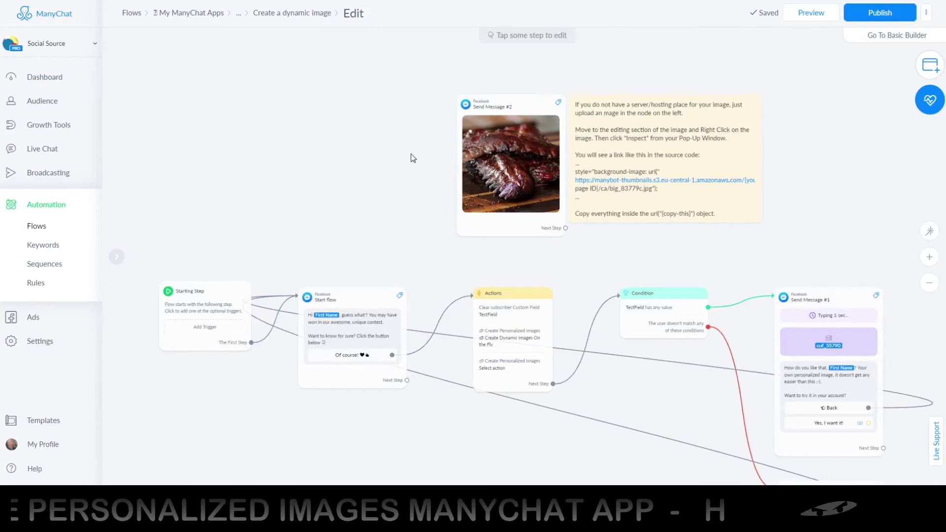
left_click_drag(411, 153, 383, 176)
scroll(500, 186, "up", 4)
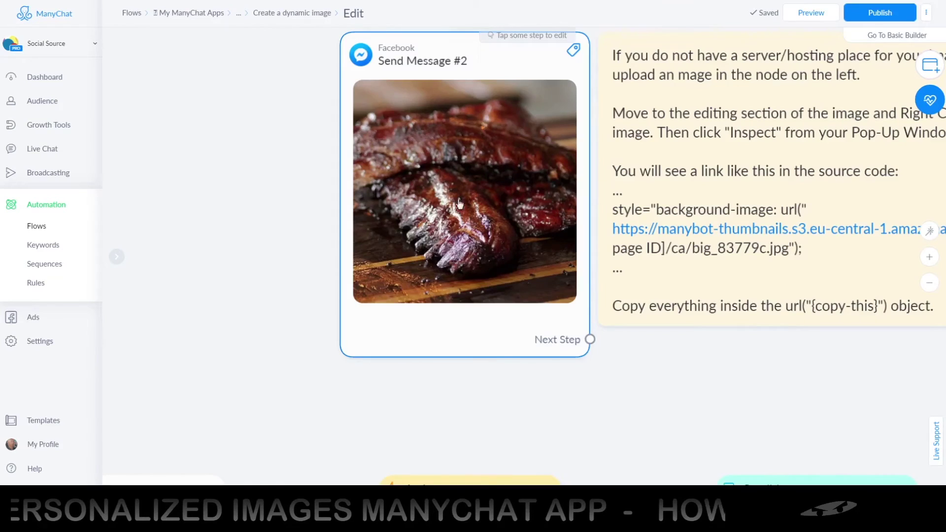
scroll(285, 260, "down", 2)
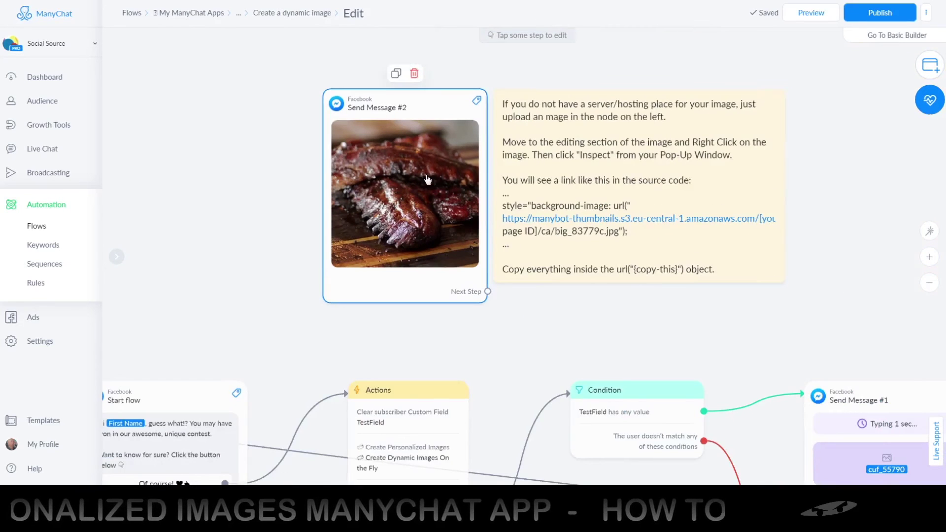
left_click(370, 111)
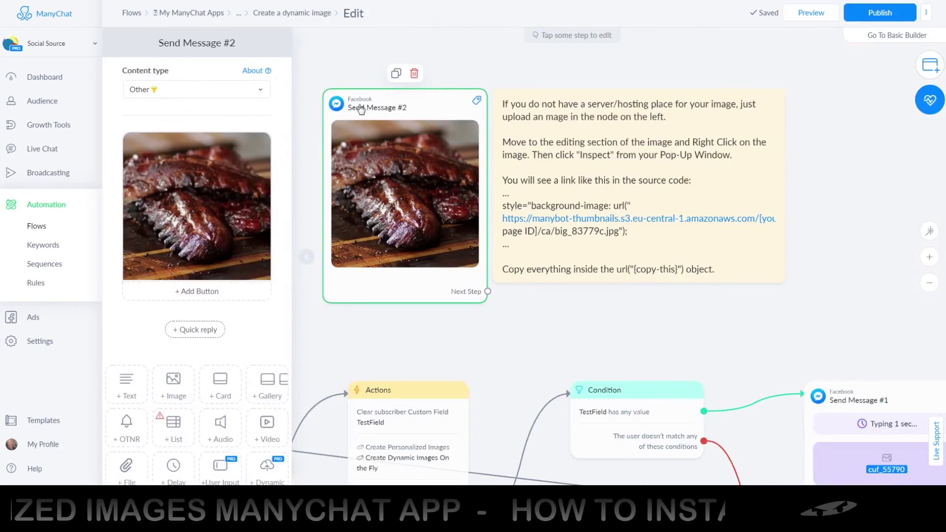
left_click(200, 44)
type("Sampl")
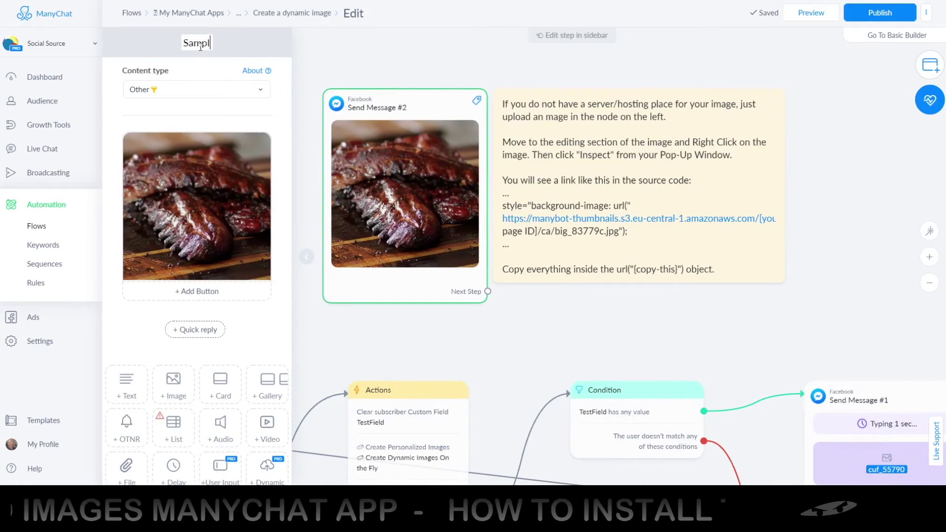
type("e Image")
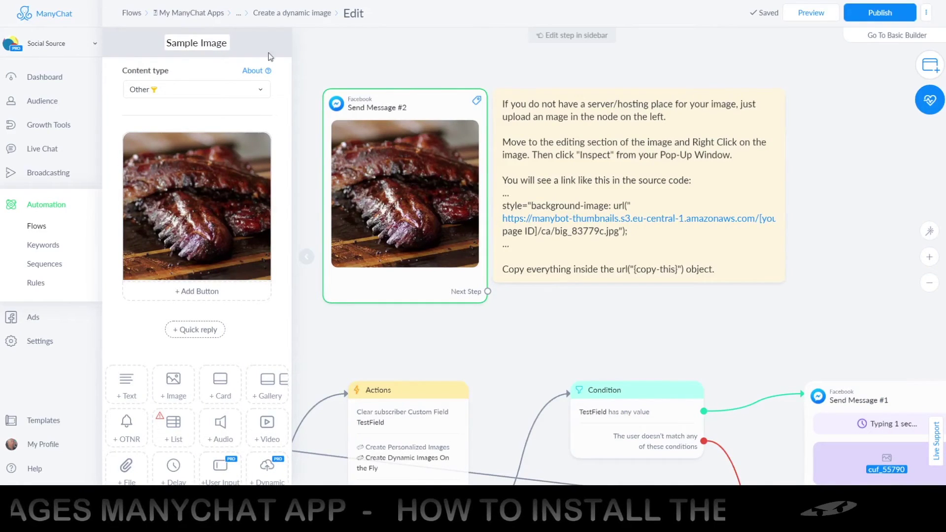
key("Return")
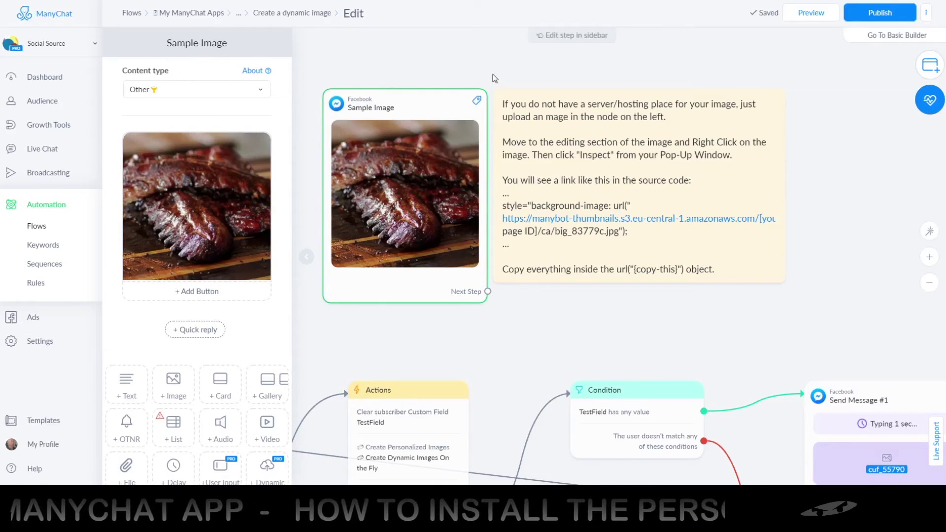
Deselect the step and pan the canvas to show Sample Image beside its URL note.
left_click(494, 78)
scroll(485, 128, "down", 3)
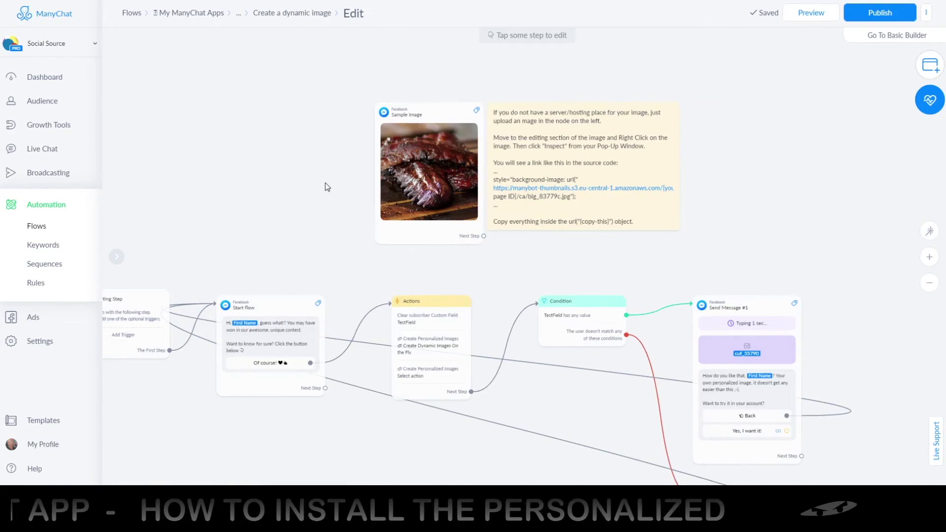
scroll(328, 183, "left", 3)
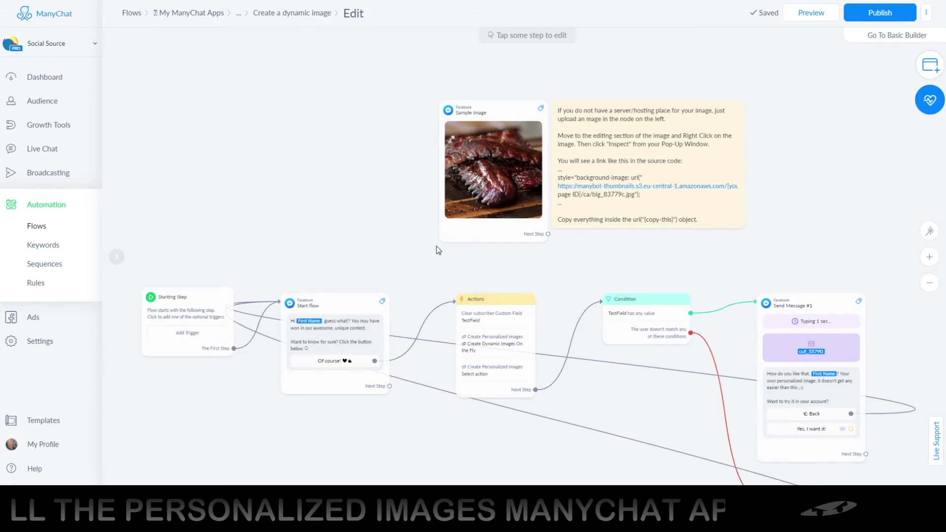
scroll(438, 247, "left", 3)
scroll(438, 247, "down", 1)
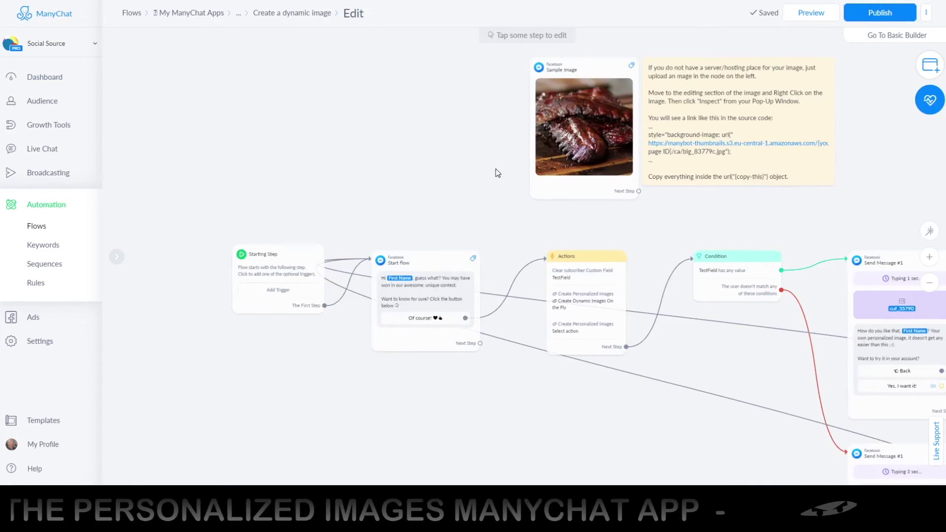
scroll(483, 183, "right", 1)
scroll(483, 183, "up", 1)
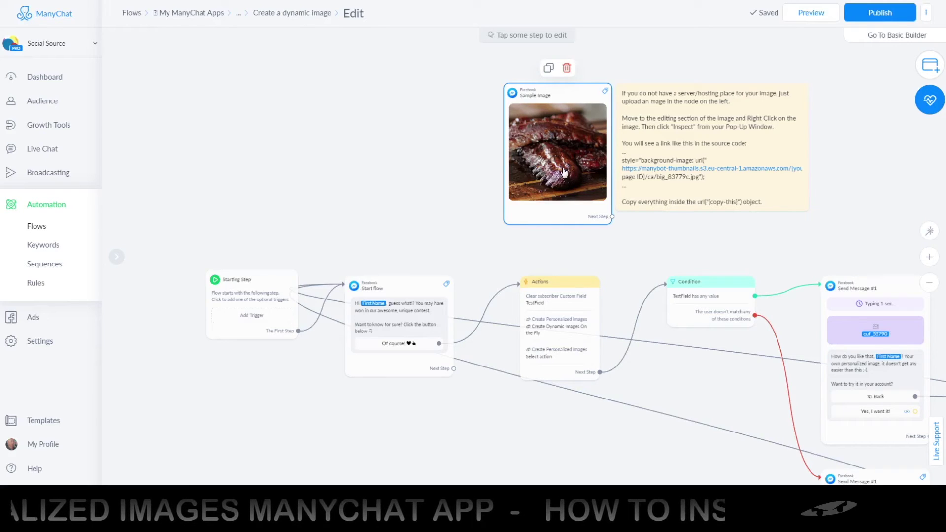
Add the star picture as an image block in Sample Image and inspect it in developer tools.
left_click(564, 173)
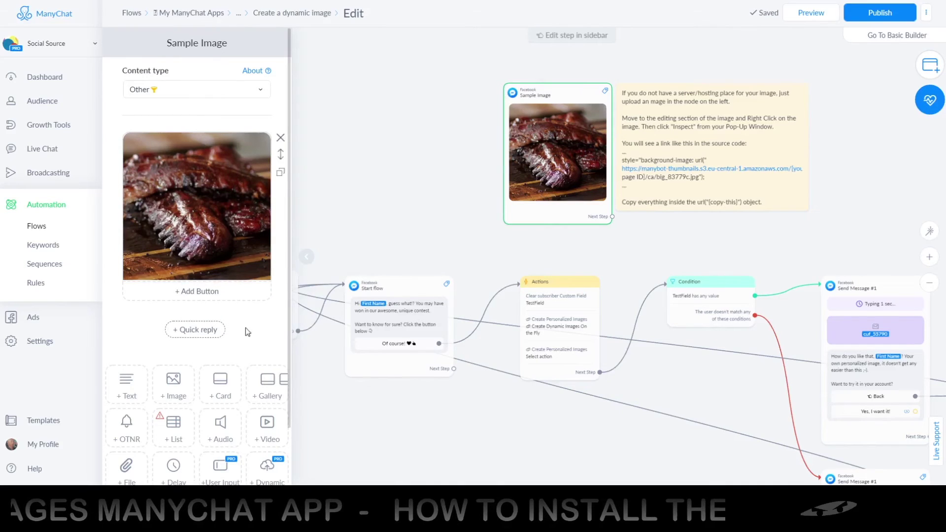
left_click(174, 390)
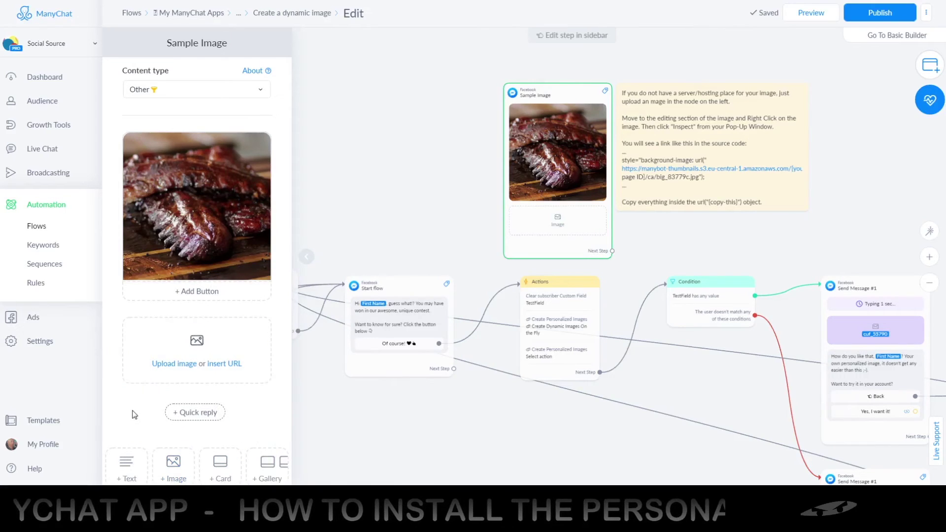
scroll(148, 394, "down", 3)
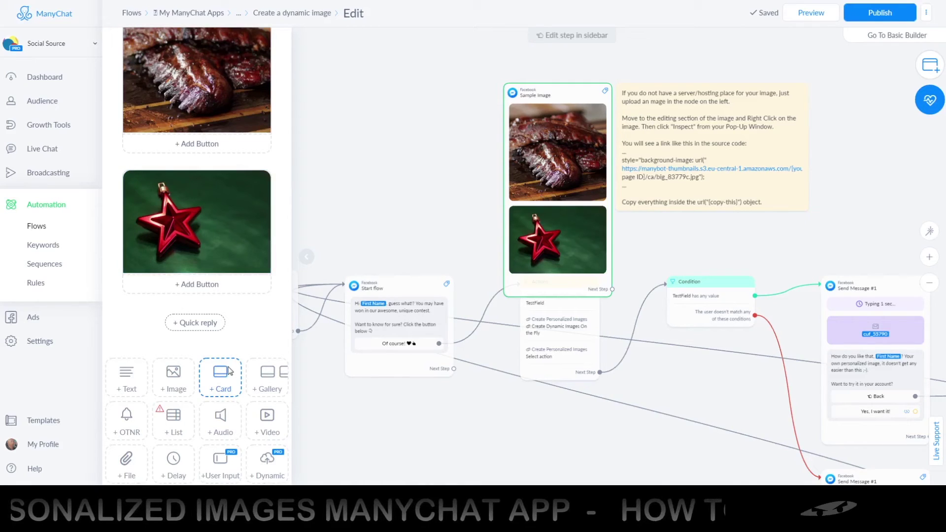
key("ctrl+shift+i")
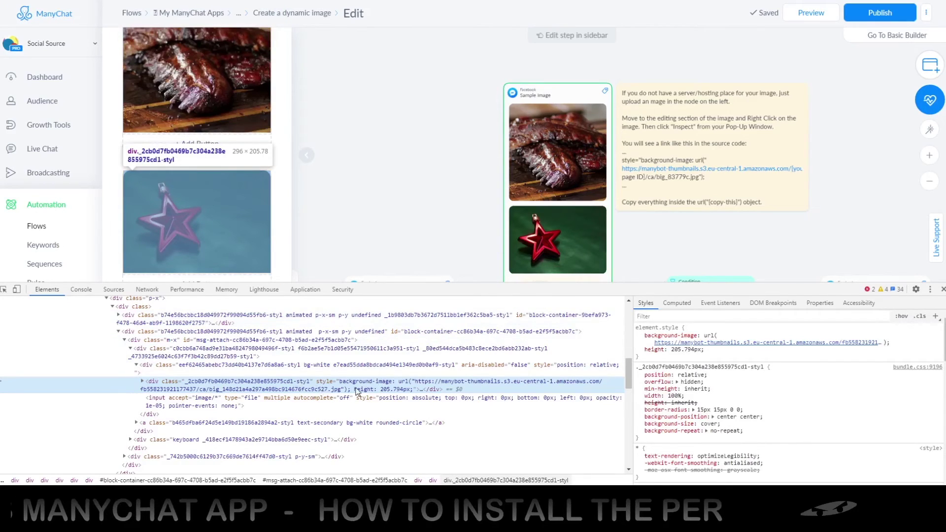
Copy the star picture's amazonaws background-image URL from the Styles pane, then close developer tools.
mouse_move(707, 340)
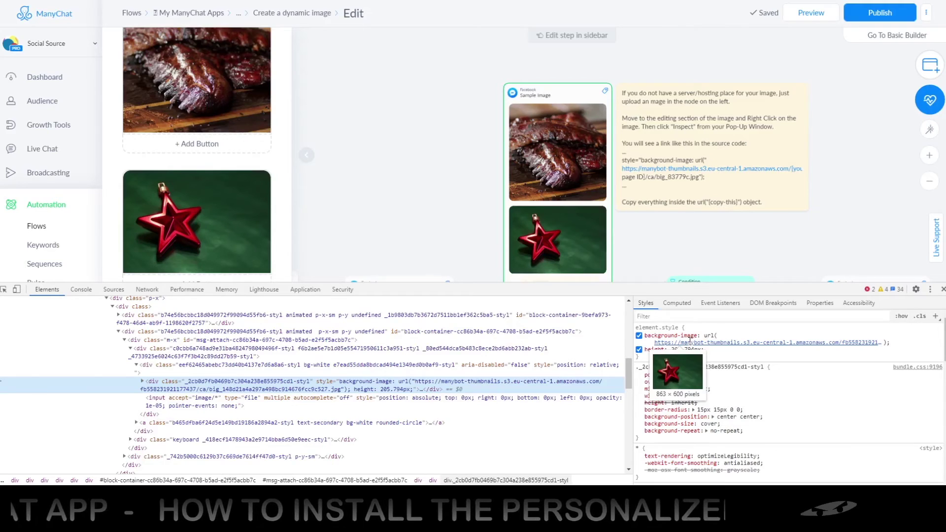
left_click(688, 341)
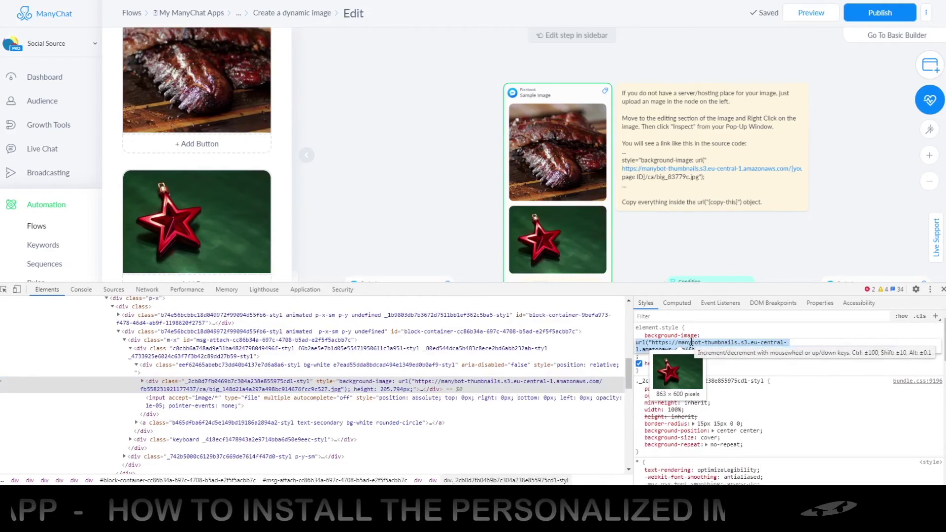
left_click(672, 341)
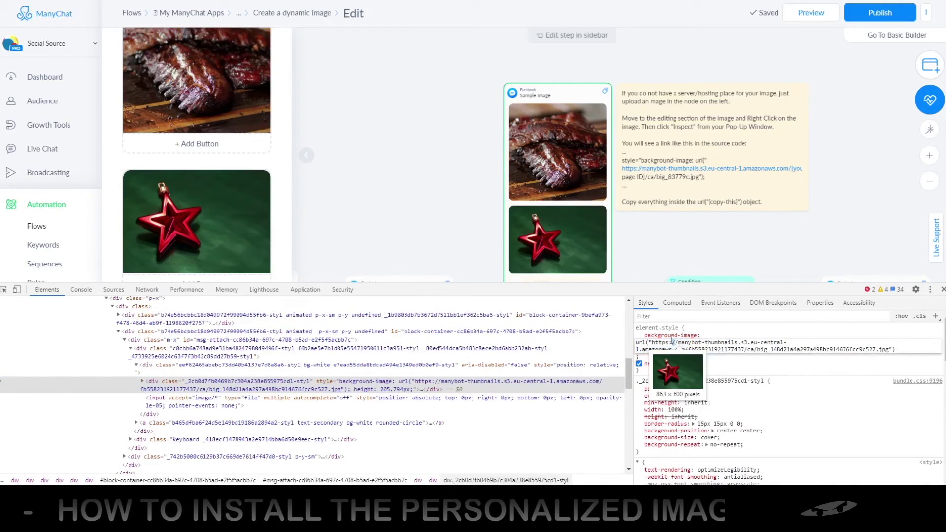
left_click_drag(653, 343, 881, 345)
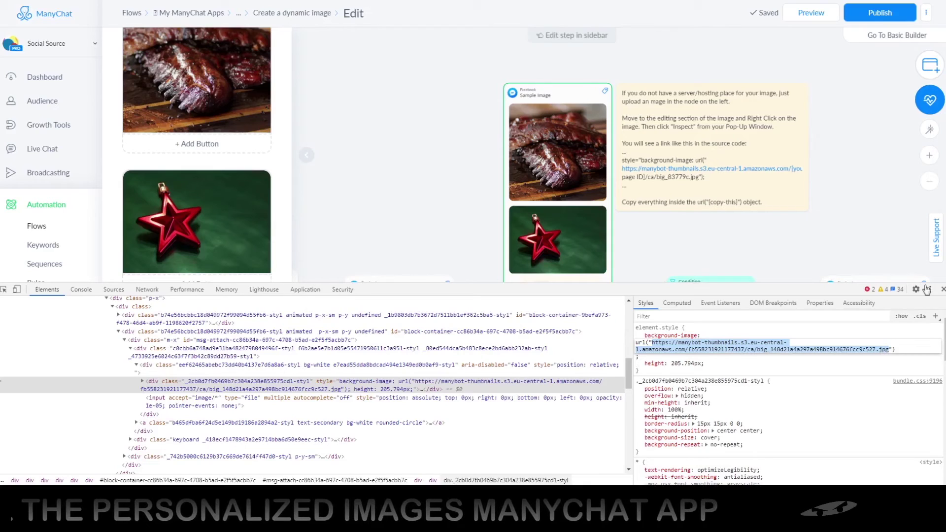
left_click(942, 289)
left_click(941, 289)
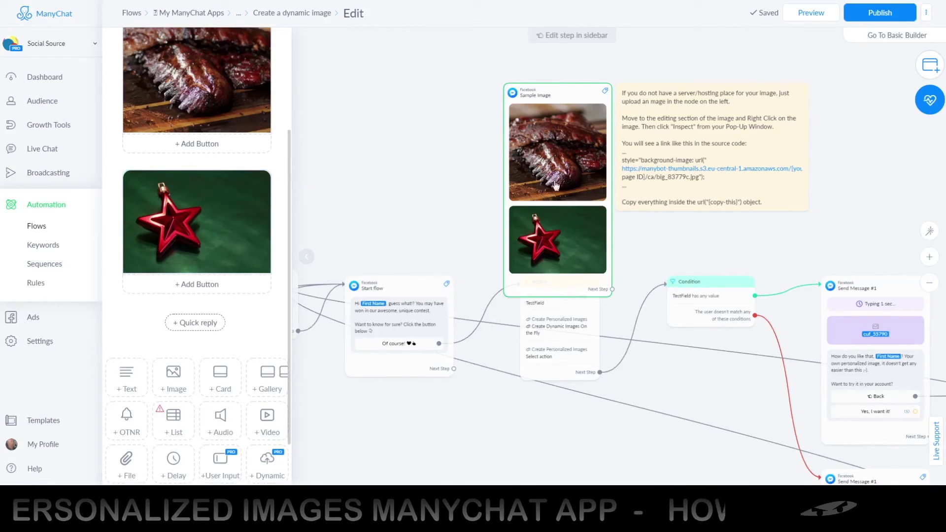
Delete the unfinished third Create Personalized Images action from the Actions step.
left_click_drag(561, 185, 561, 143)
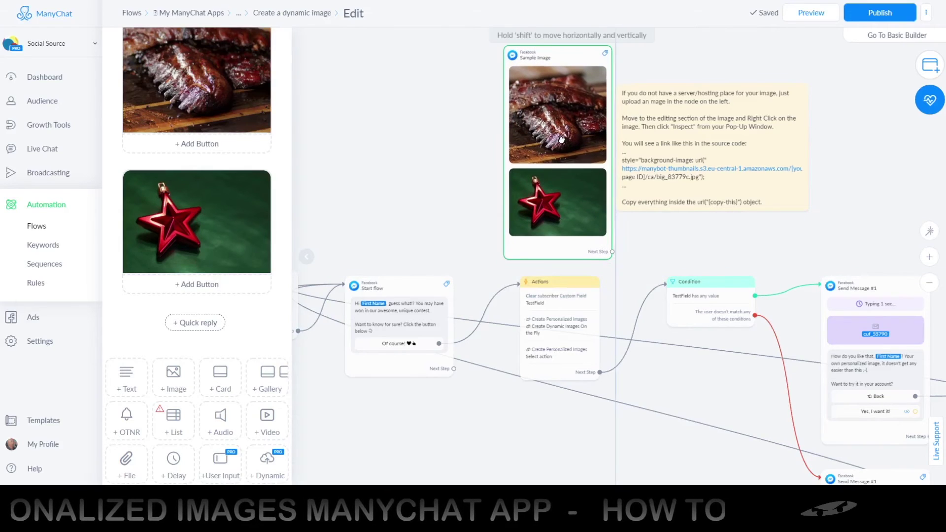
left_click(549, 351)
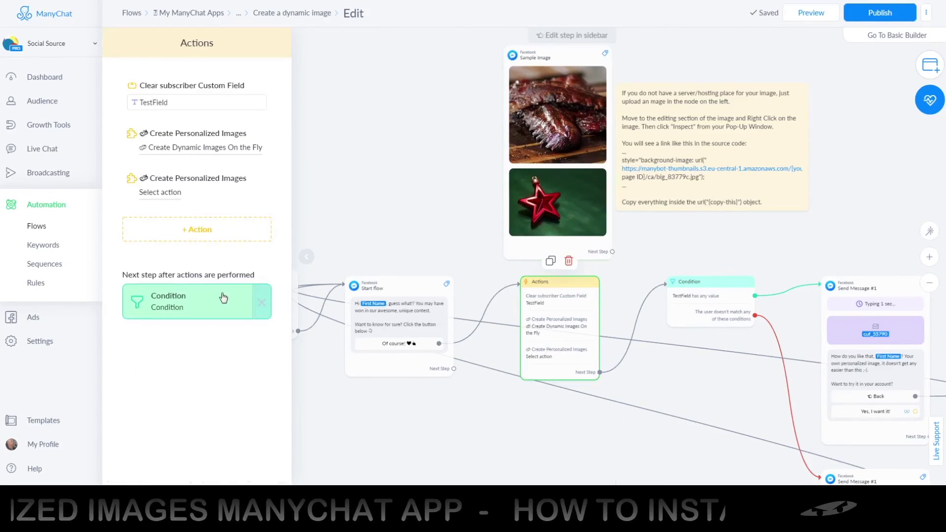
left_click(276, 175)
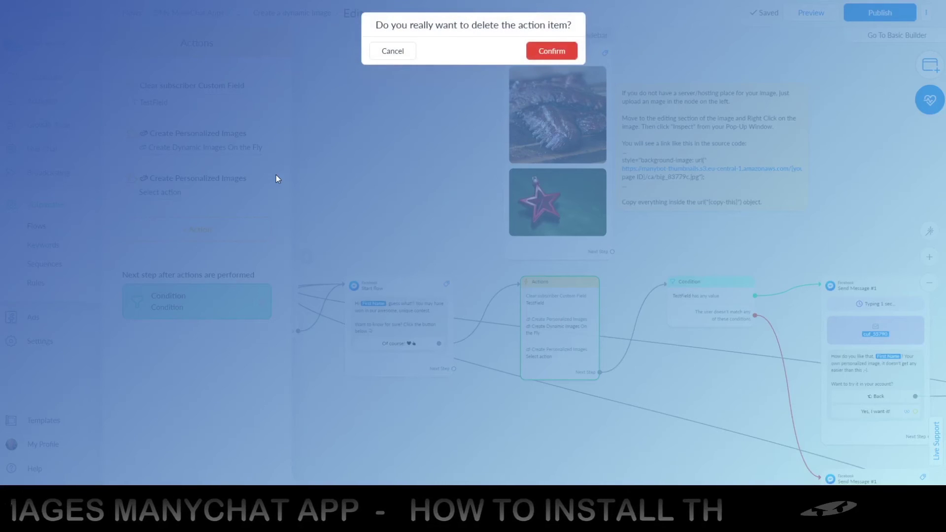
left_click(551, 51)
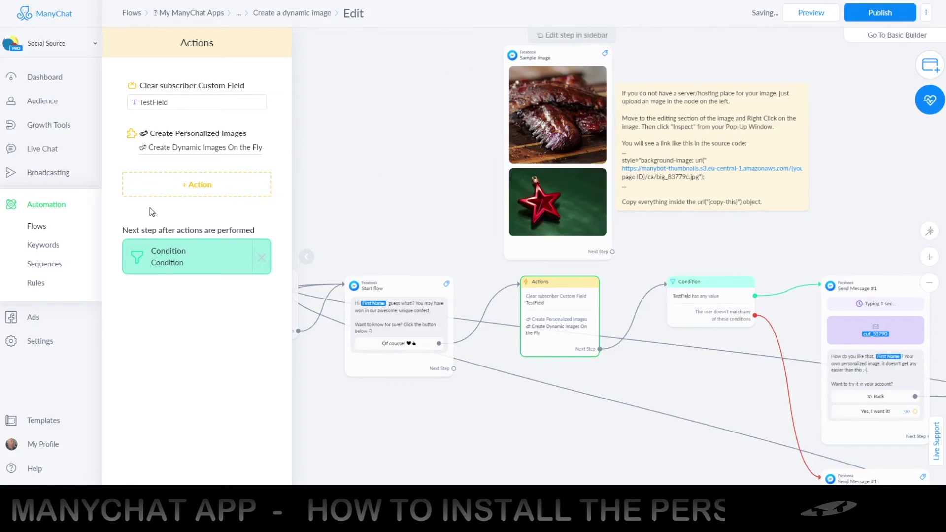
Replace the Create Personalized Images base image URL with the copied amazonaws star picture URL.
mouse_move(167, 148)
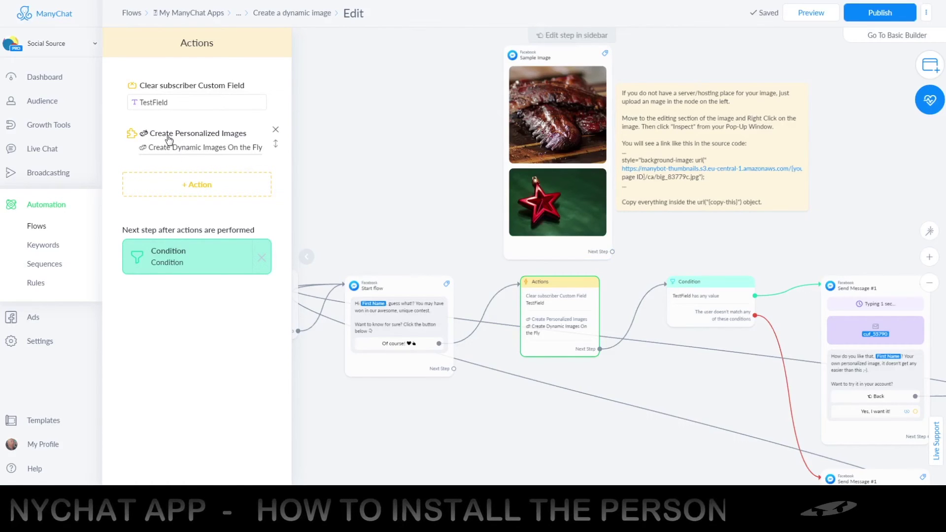
left_click(205, 150)
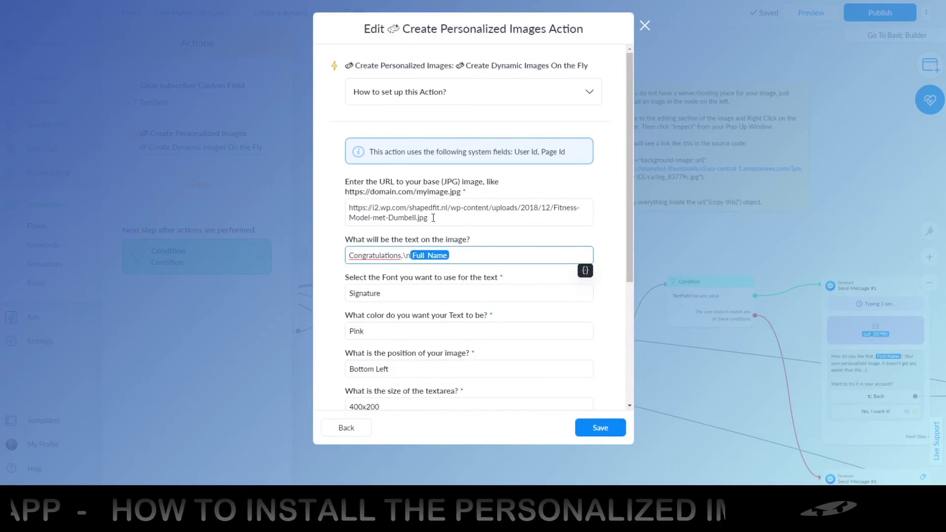
left_click_drag(433, 218, 340, 212)
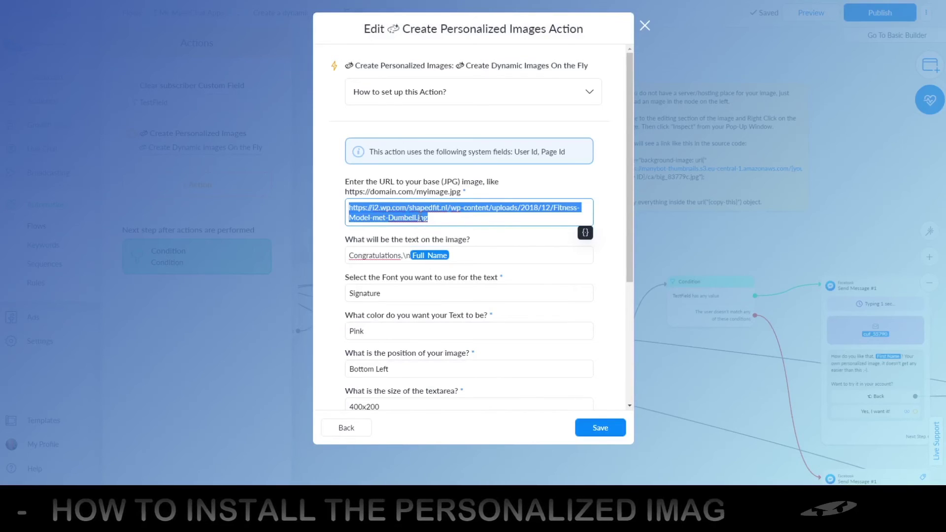
key("ctrl+v")
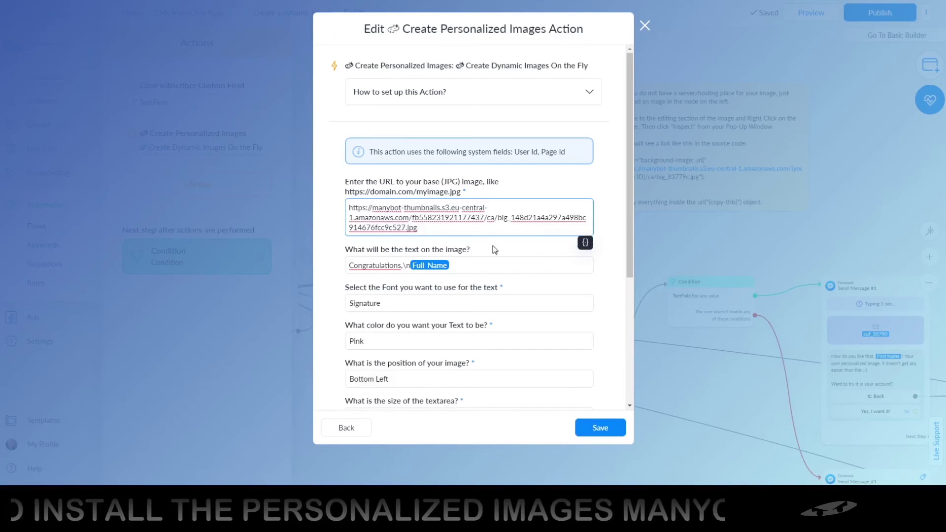
scroll(495, 246, "down", 2)
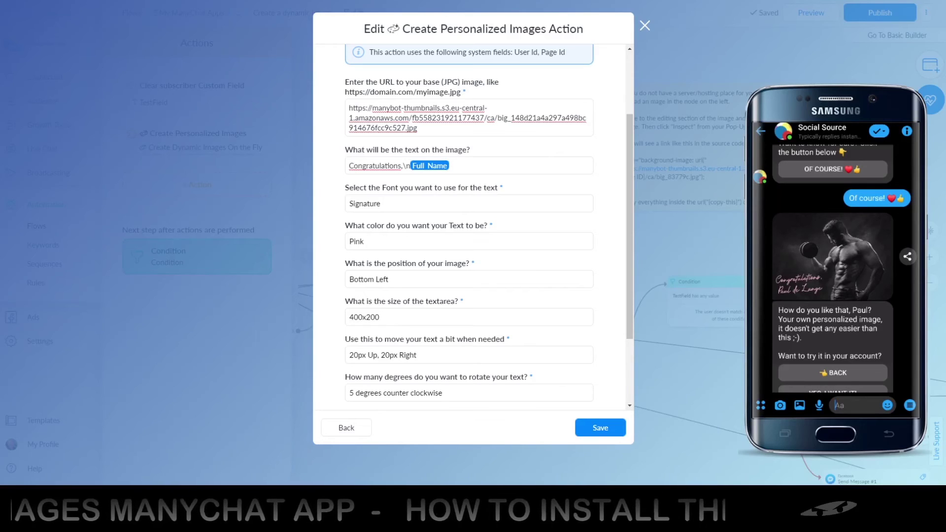
Change the image text's 'Congratulations,' to 'Merry Christmas,', correcting the typo in Christmas.
left_click_drag(411, 165, 403, 166)
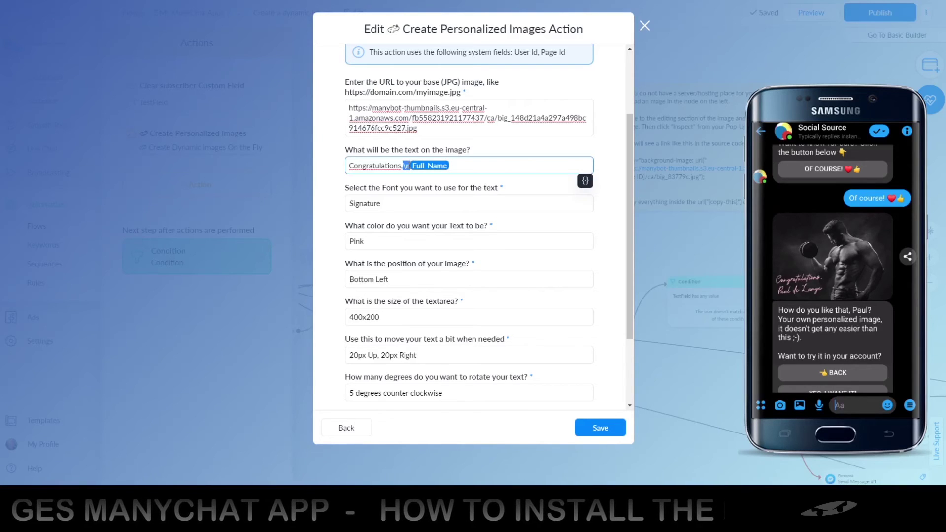
left_click(392, 166)
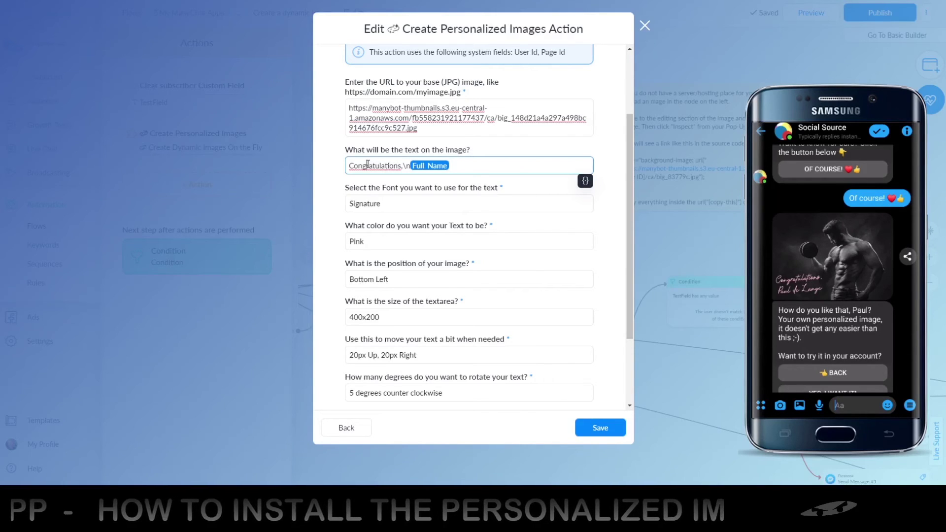
double_click(368, 165)
type("M")
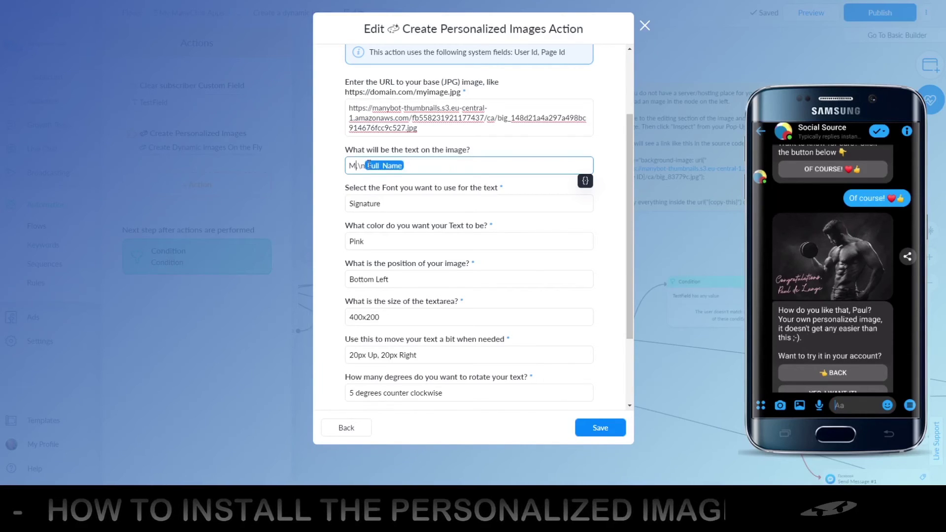
type("erry")
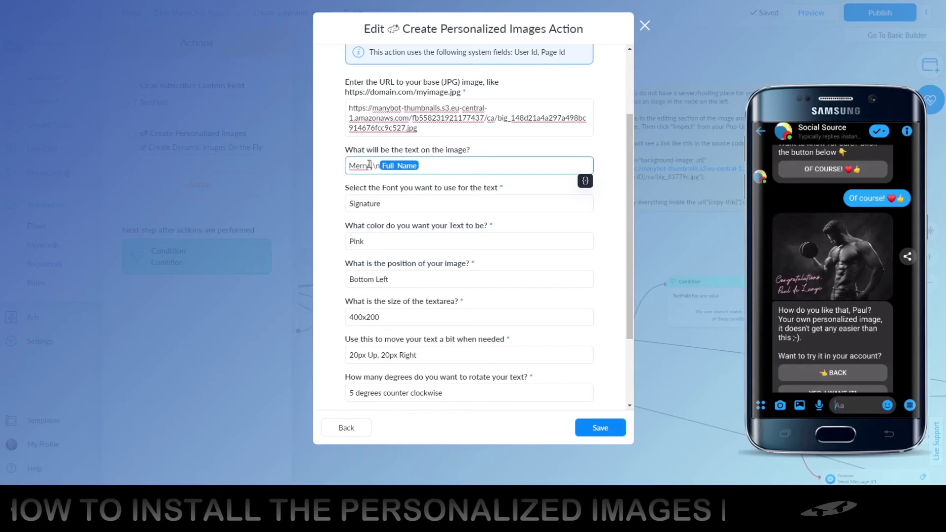
type("Chriostmas")
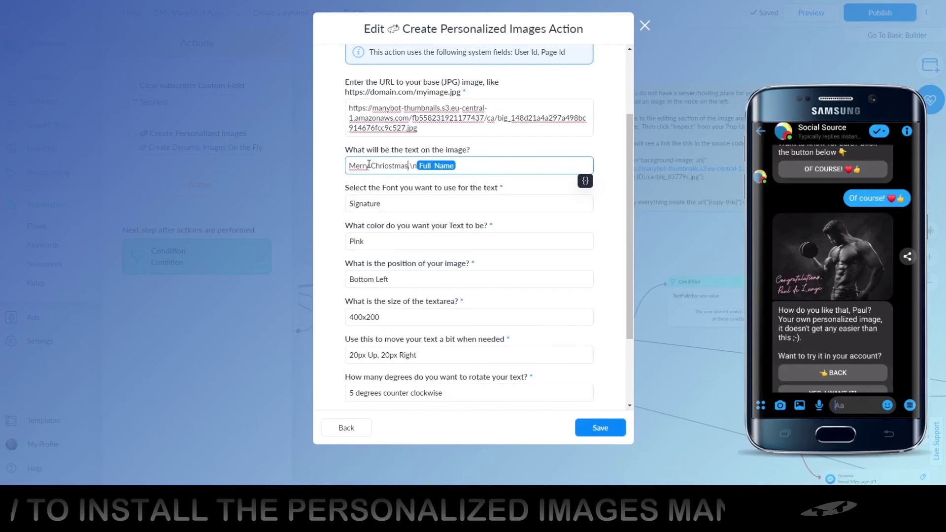
type(",")
left_click(389, 165)
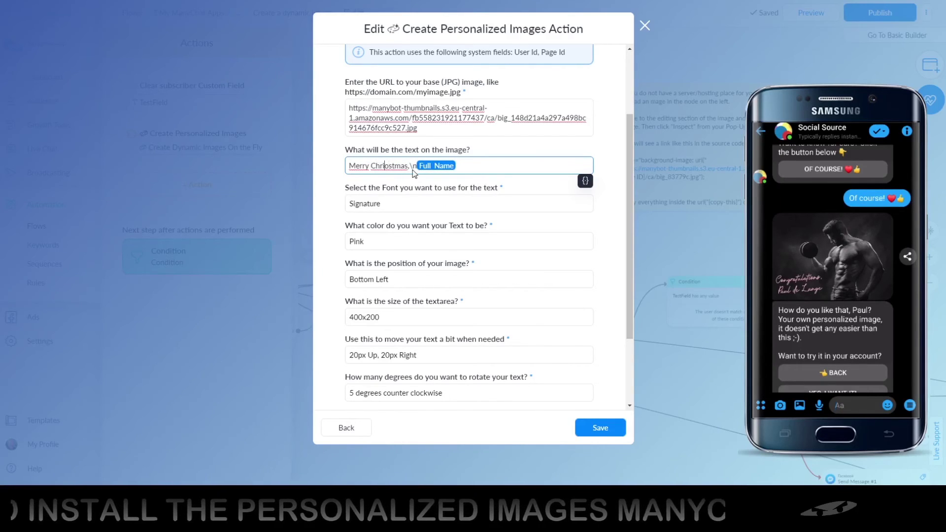
key("BackSpace")
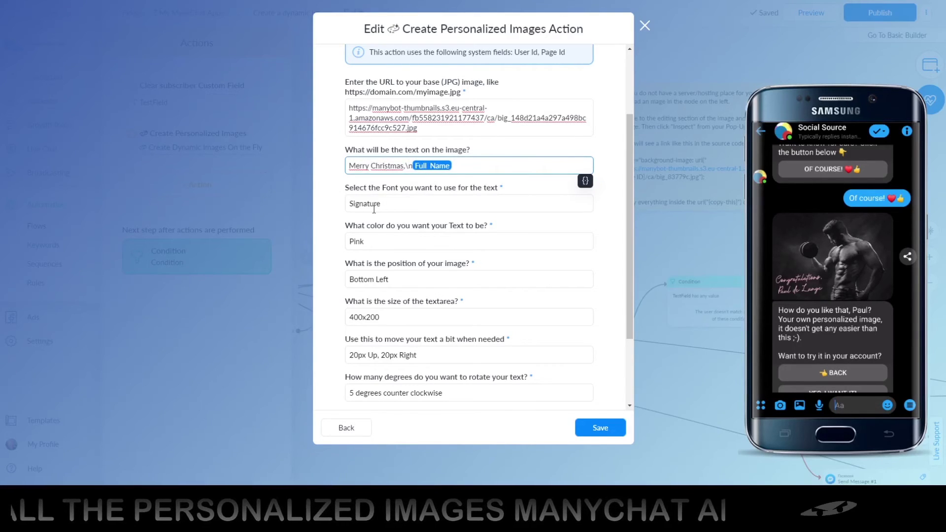
scroll(341, 221, "down", 3)
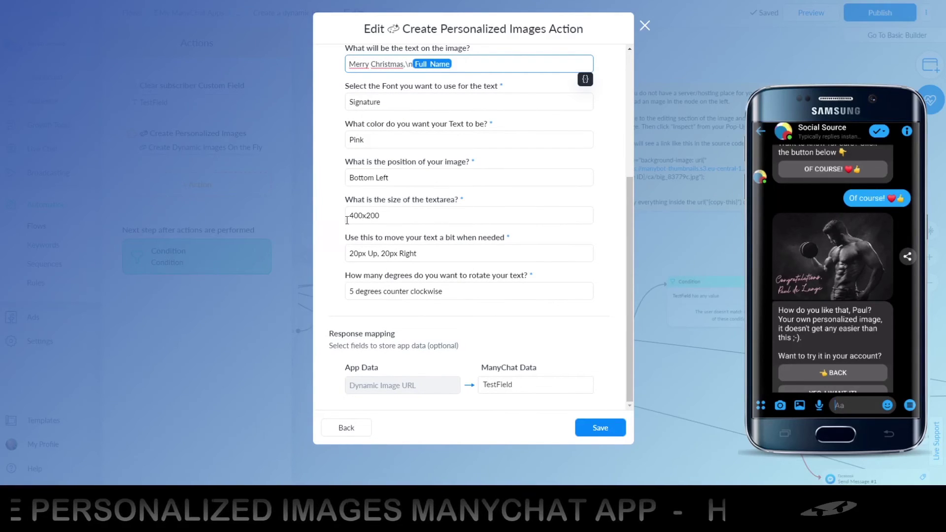
Move the image text to Right Middle and change its offset from 20px Up, 20px Right to No Offset.
left_click(381, 179)
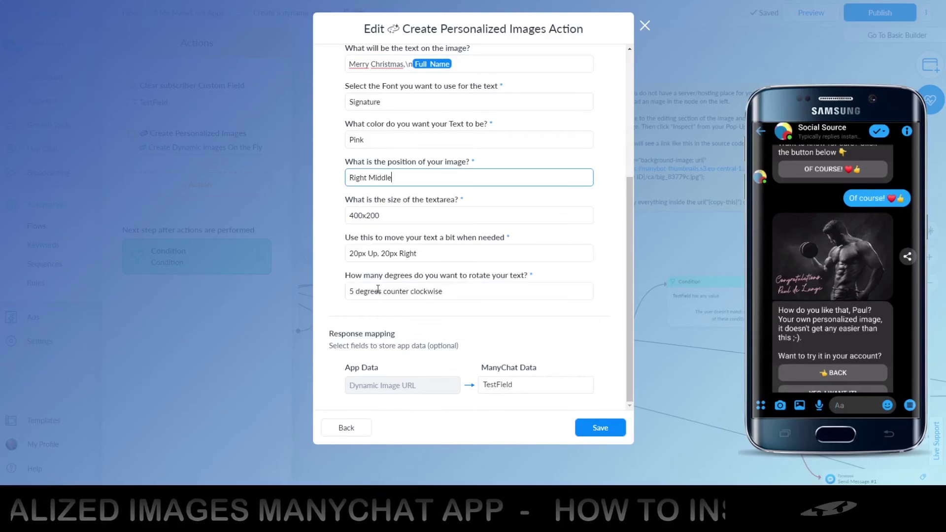
left_click(378, 291)
left_click(378, 252)
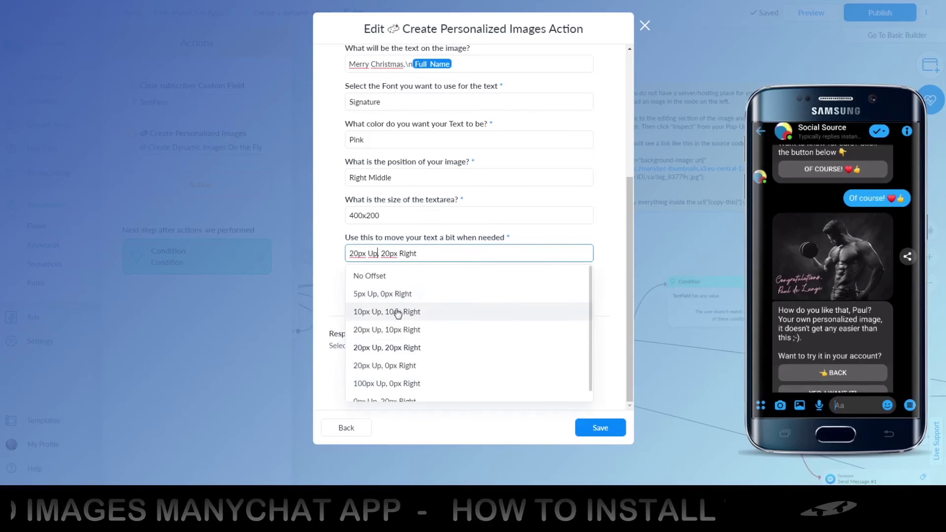
scroll(394, 308, "down", 1)
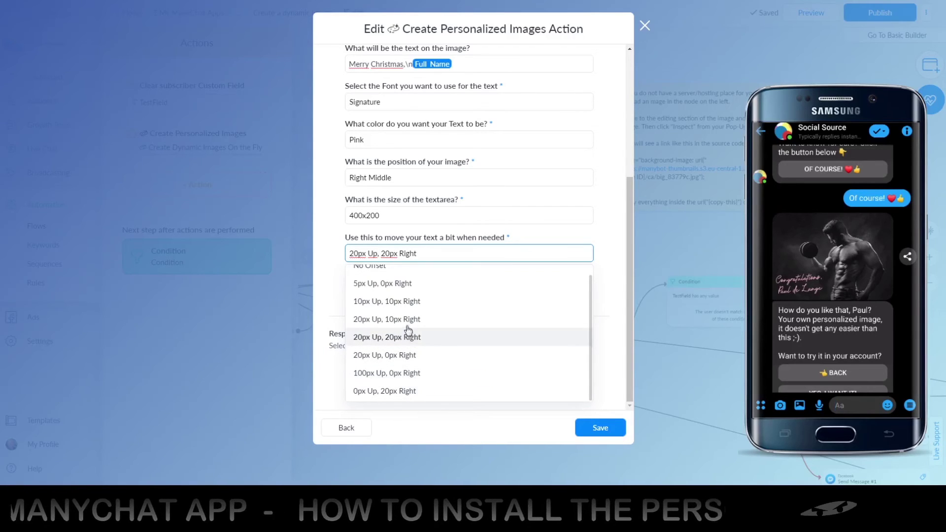
scroll(408, 305, "up", 1)
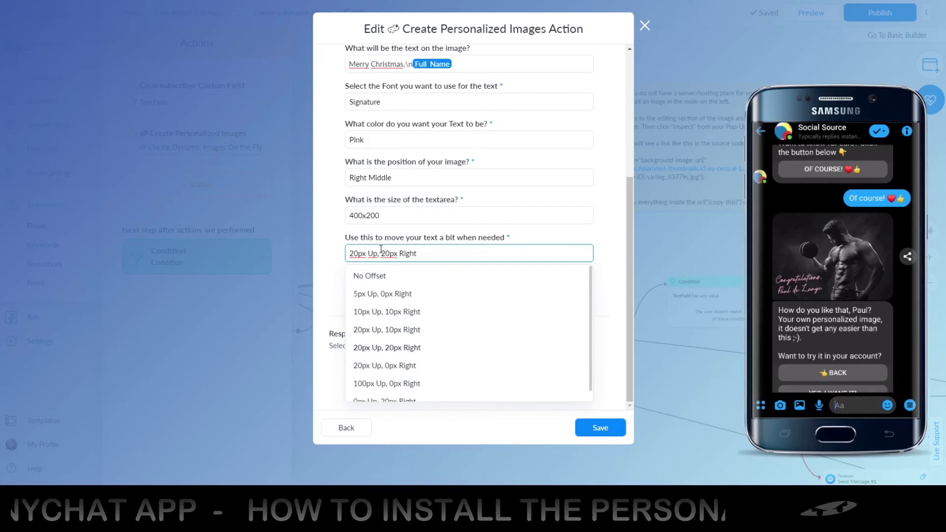
left_click(375, 276)
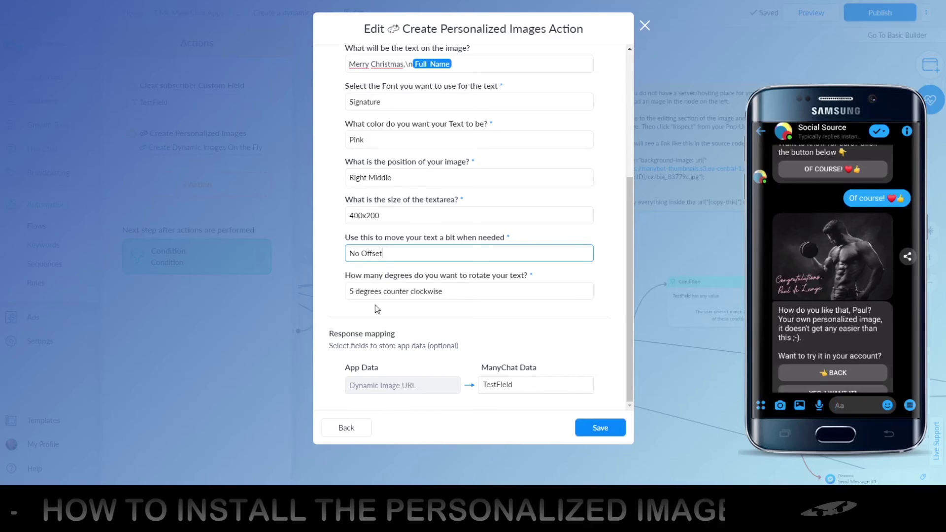
Save the image action settings and publish the dynamic image flow.
left_click(594, 429)
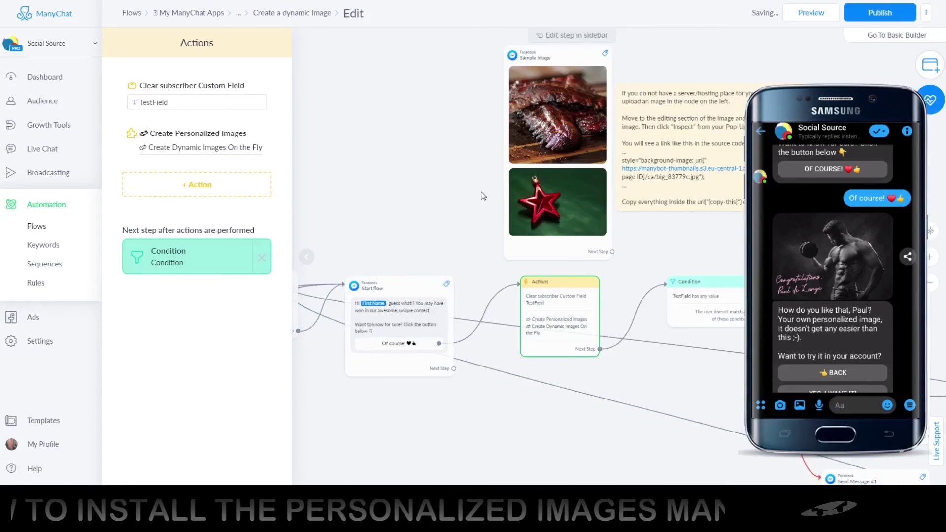
left_click(856, 14)
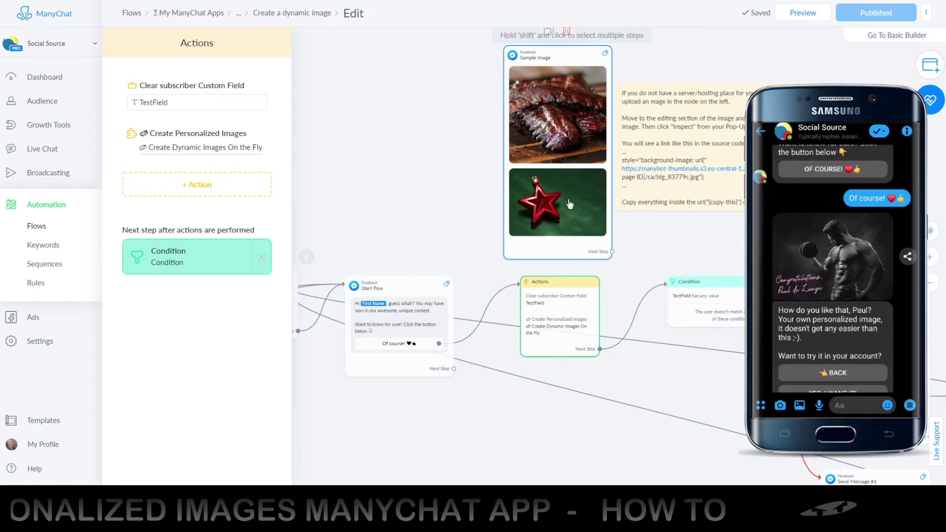
left_click(202, 185)
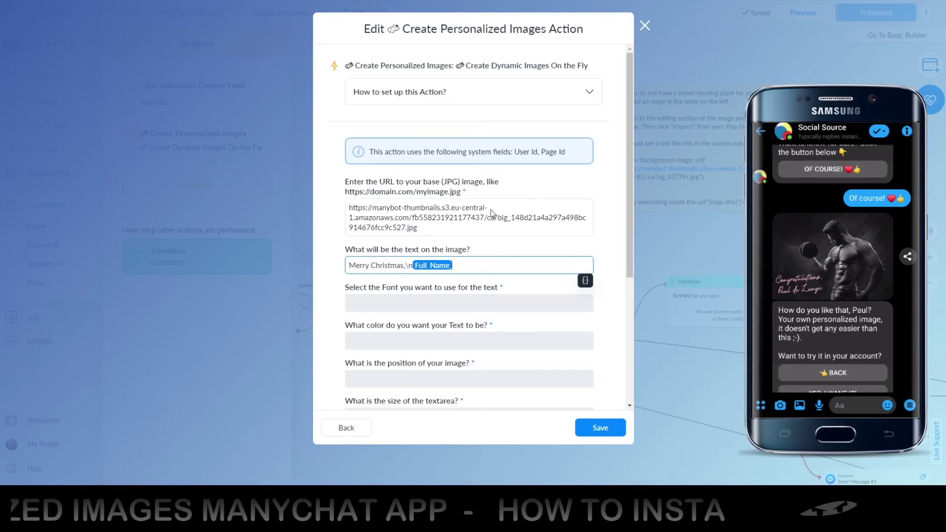
Switch the image text colour from Pink to White and save the action.
scroll(337, 245, "down", 1)
scroll(338, 245, "down", 4)
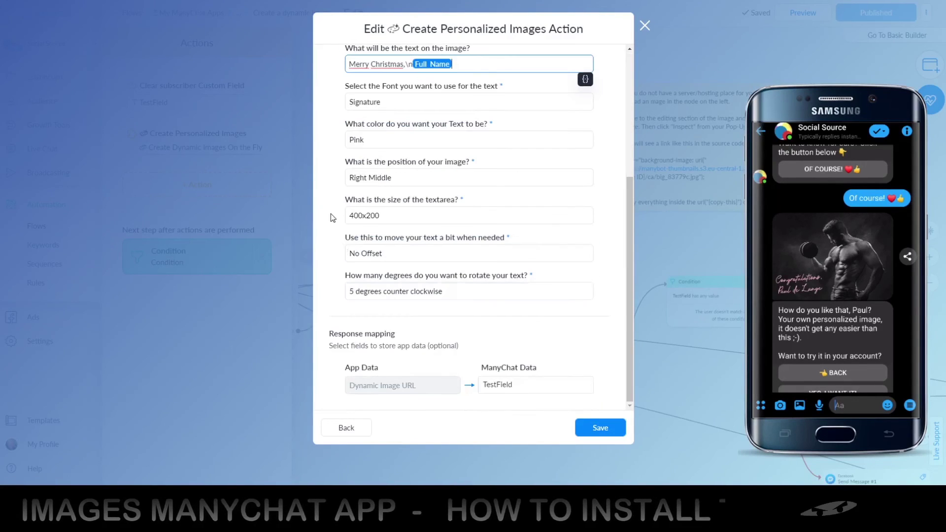
left_click(373, 142)
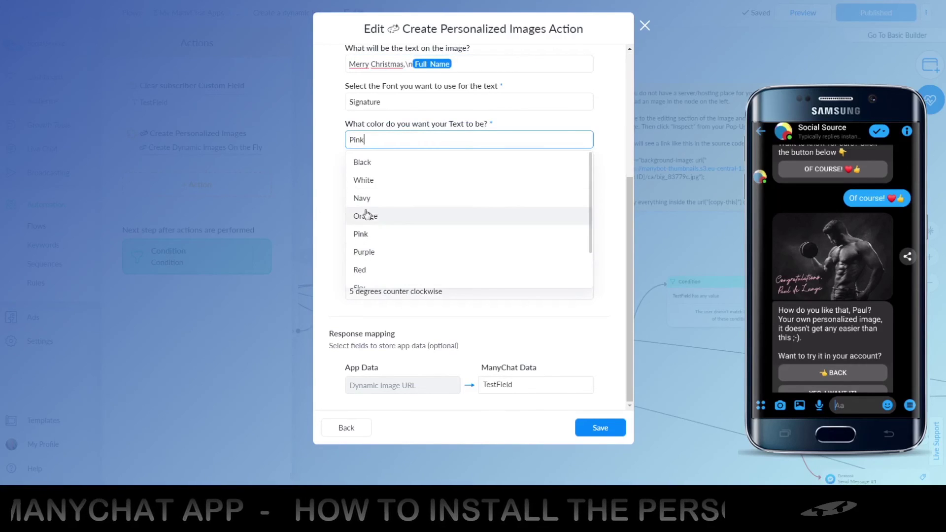
left_click(363, 181)
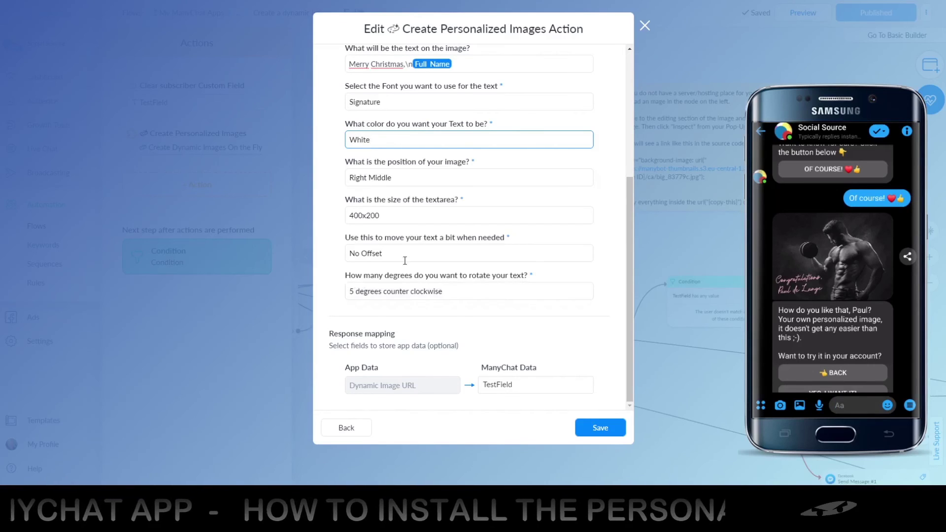
left_click(584, 422)
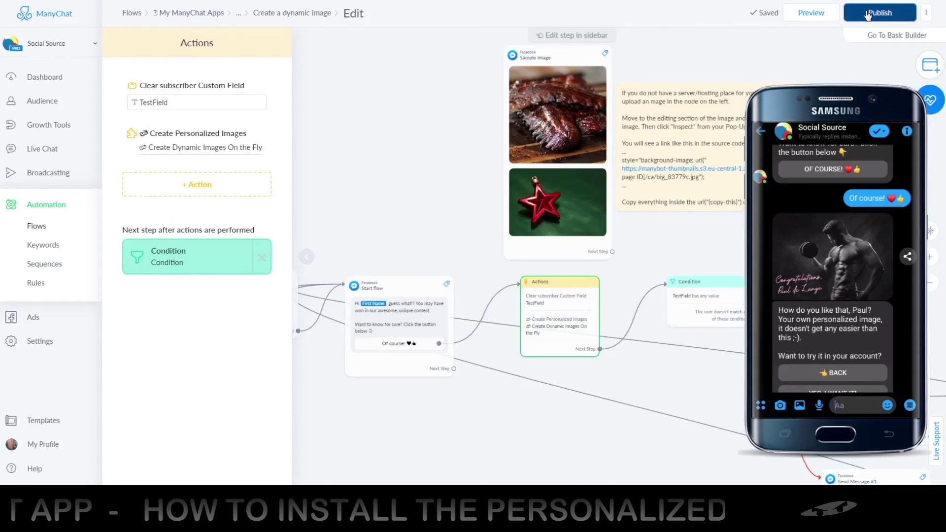
Publish the updated flow and send it as a preview to Messenger.
left_click(868, 16)
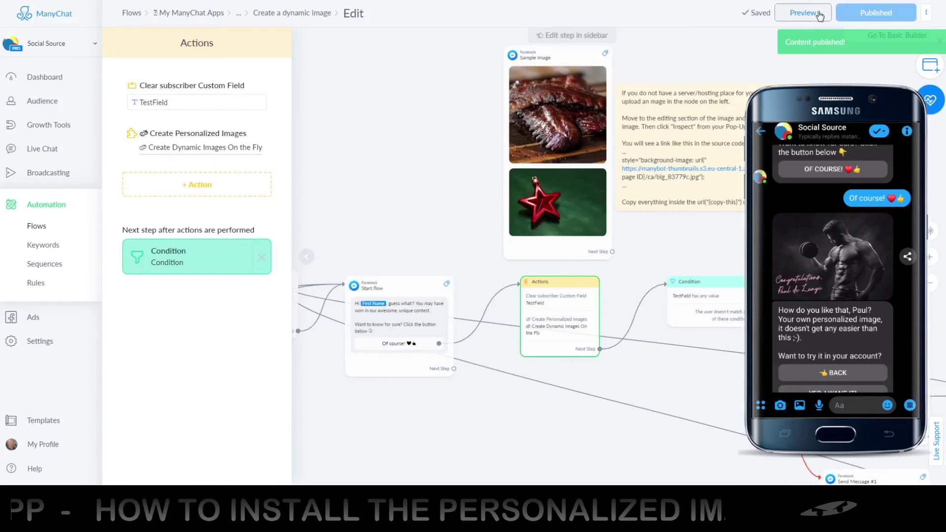
left_click(813, 16)
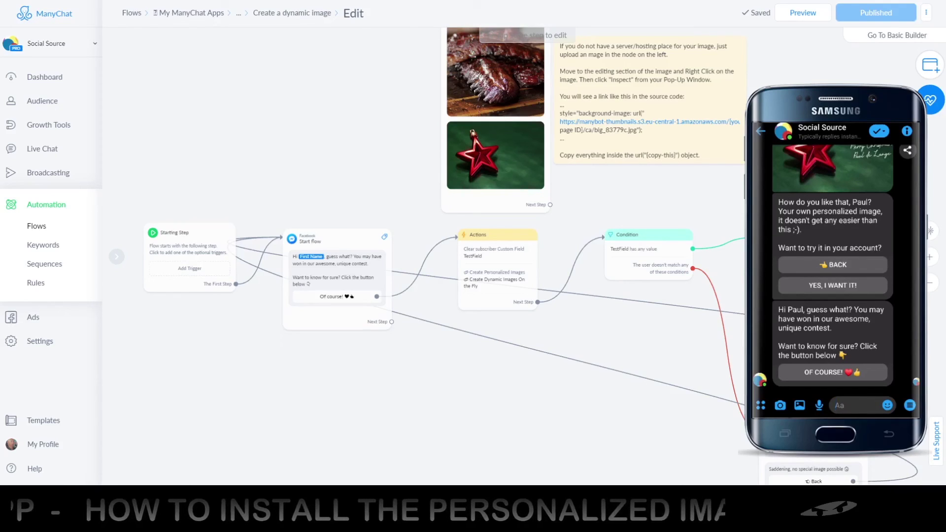
Answer 'Of course' on the phone and enlarge the green star image with white Merry Christmas text.
left_click(816, 373)
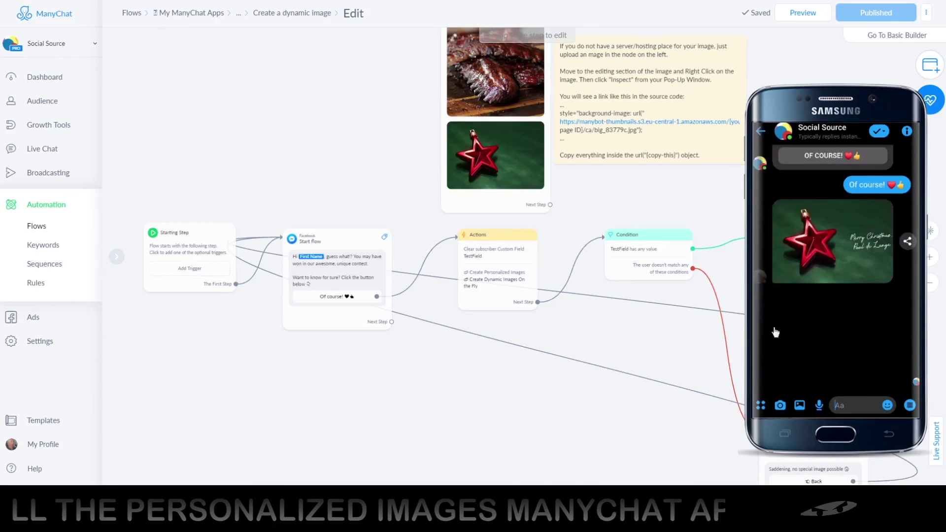
left_click(866, 246)
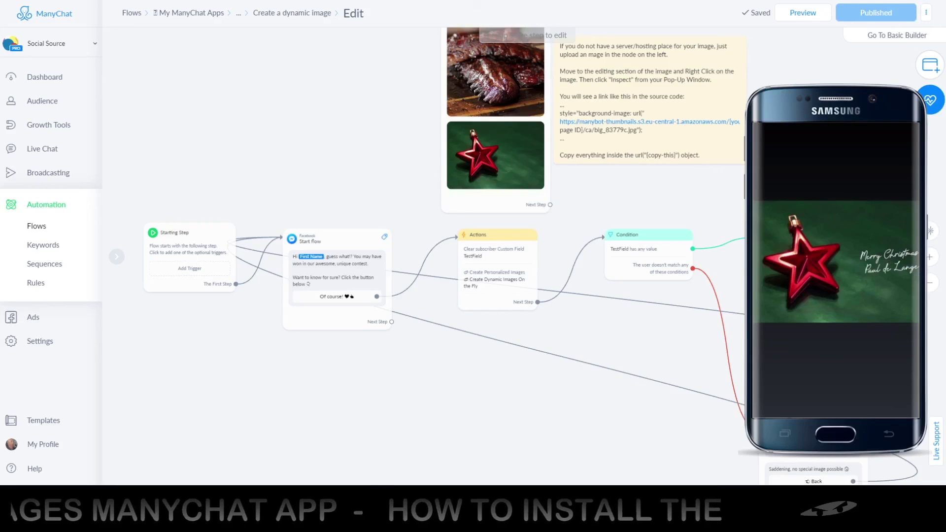
key("Escape")
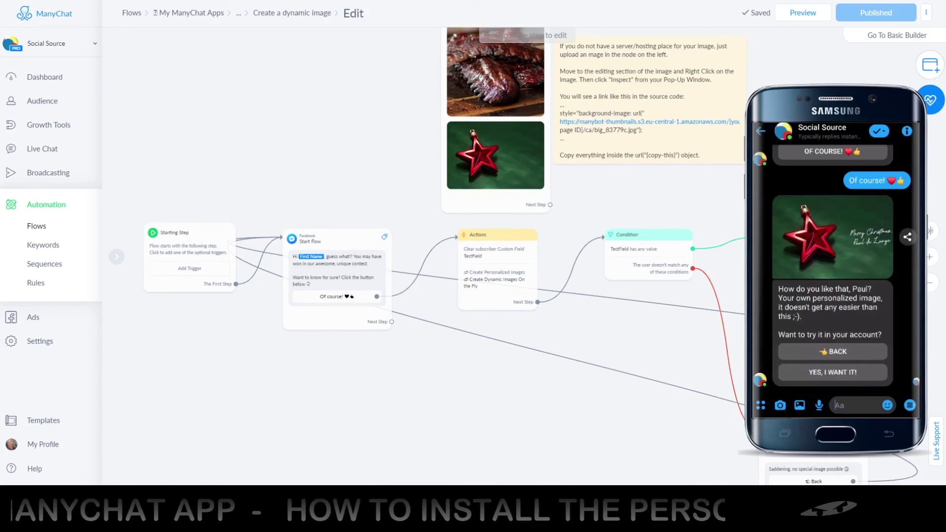
left_click(497, 284)
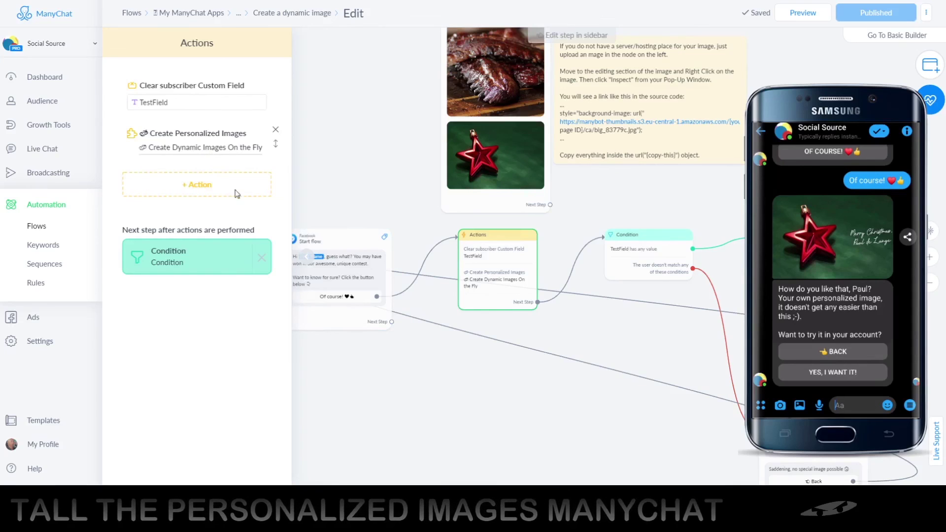
Change the image action's text area size from 400x200 to 300x300 and save it.
left_click(207, 150)
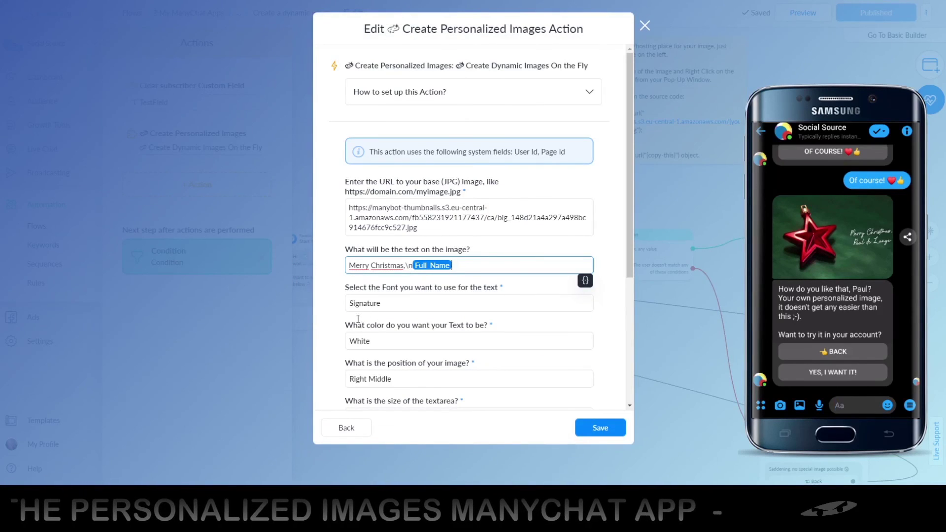
scroll(365, 313, "down", 3)
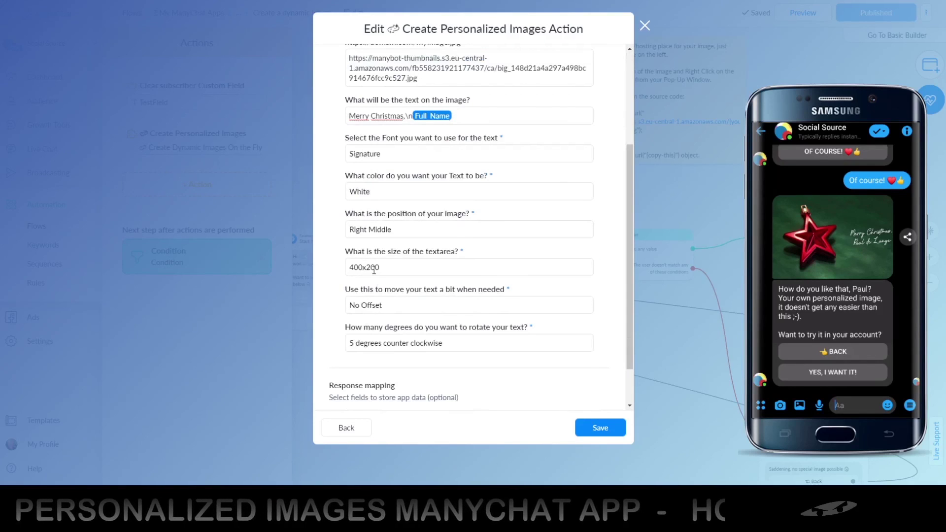
left_click(375, 269)
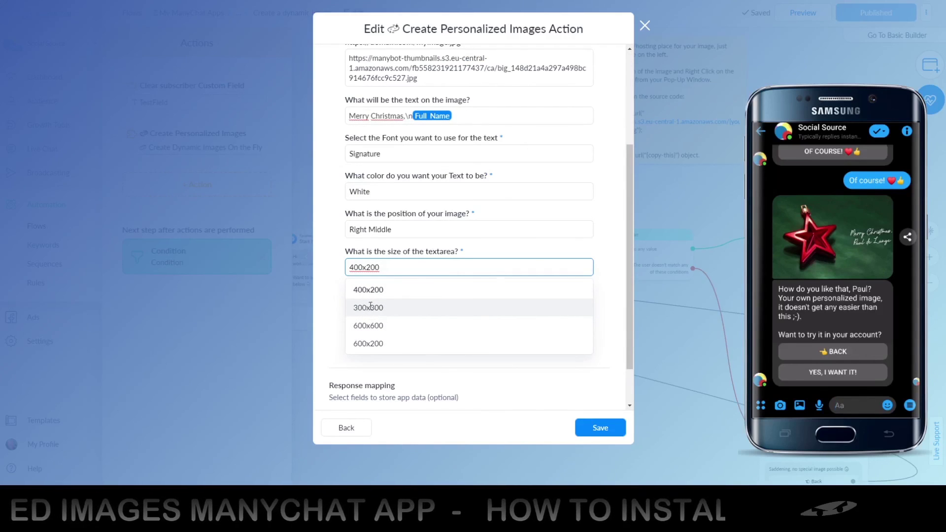
left_click(371, 308)
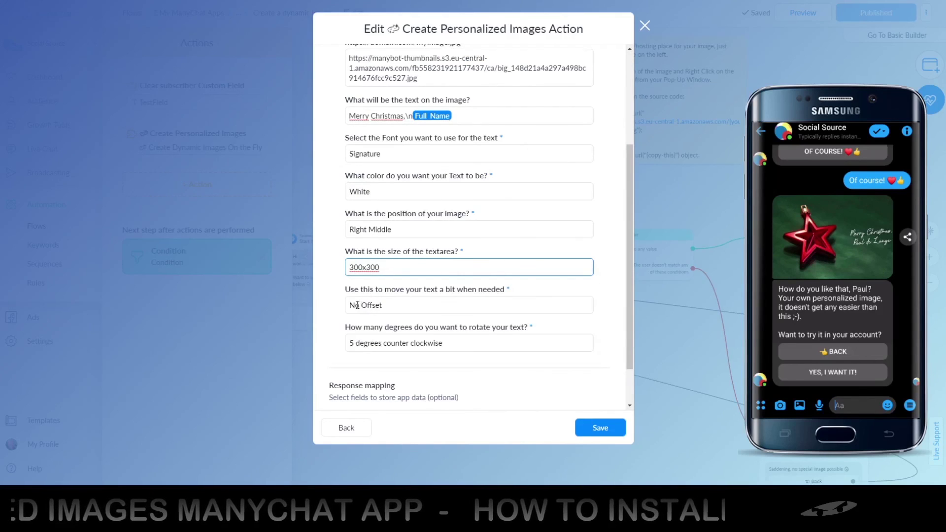
left_click(599, 428)
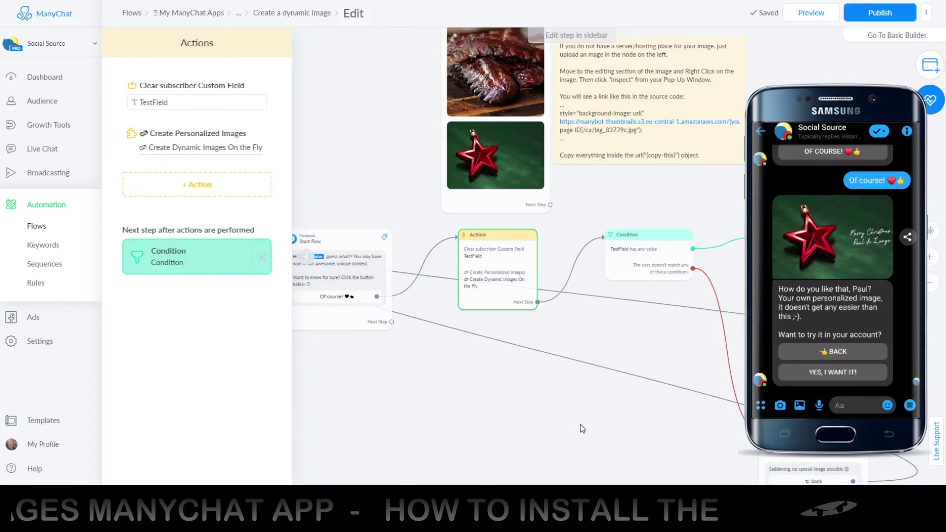
Republish the flow and send a fresh preview to the phone's Messenger chat.
left_click(861, 15)
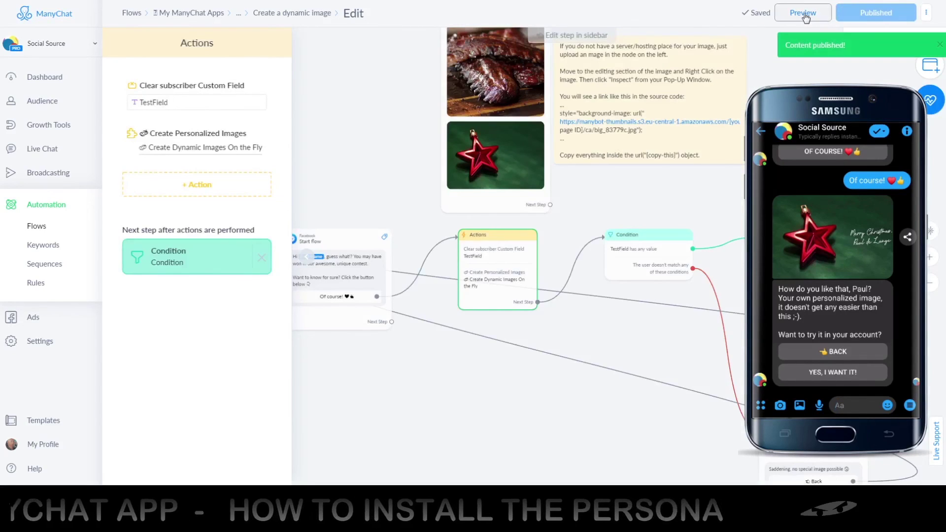
left_click(803, 13)
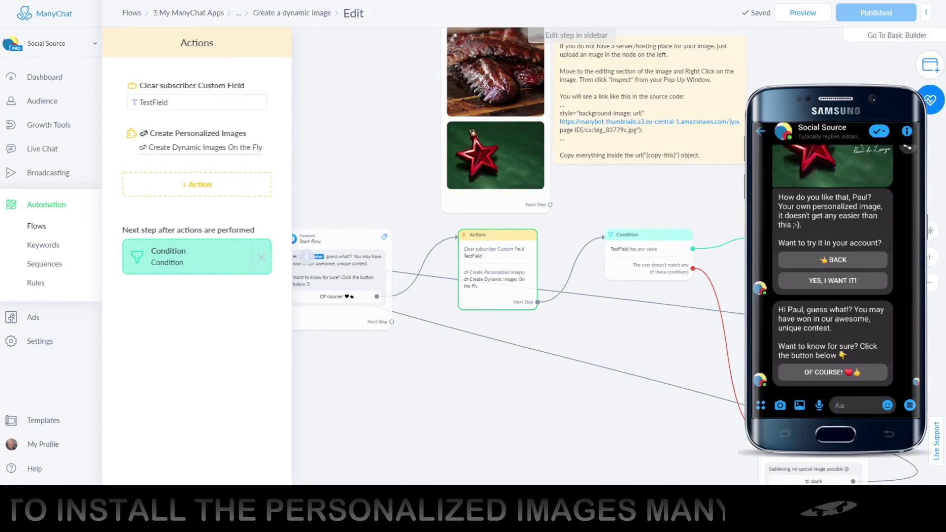
scroll(796, 344, "down", 1)
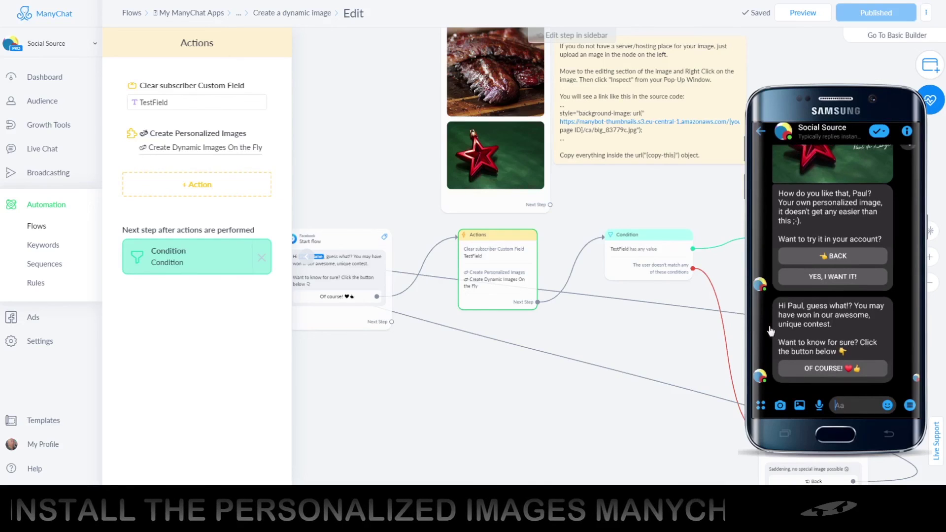